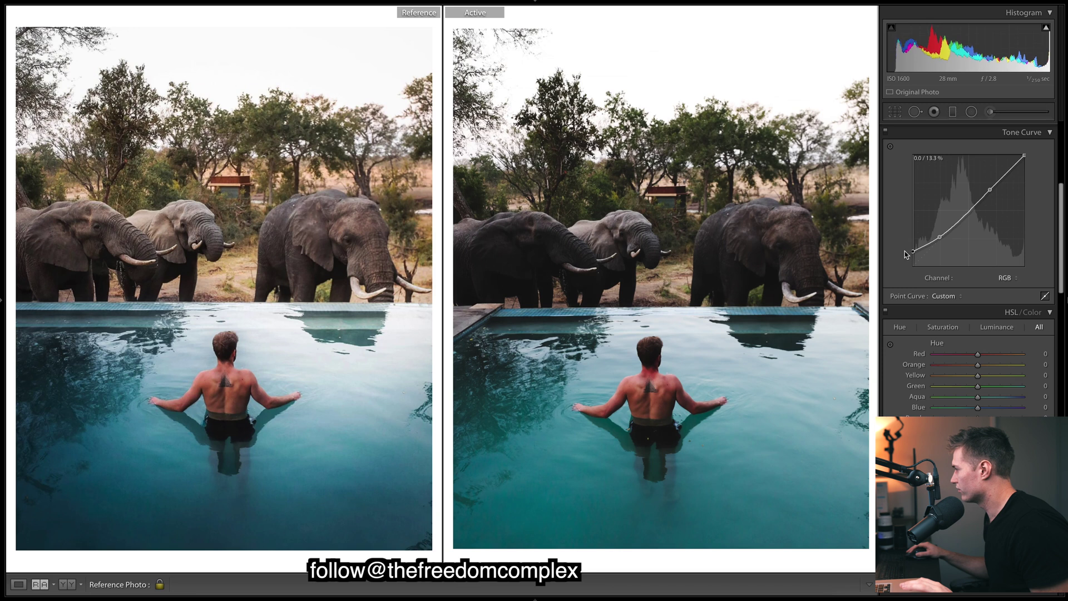
Refine the RGB point curve by adding a lower-midtone point, lifting the upper midtones and slightly lowering the white point.
{"action": "left_click_drag", "start_coordinate": [943, 238], "coordinate": [938, 236]}
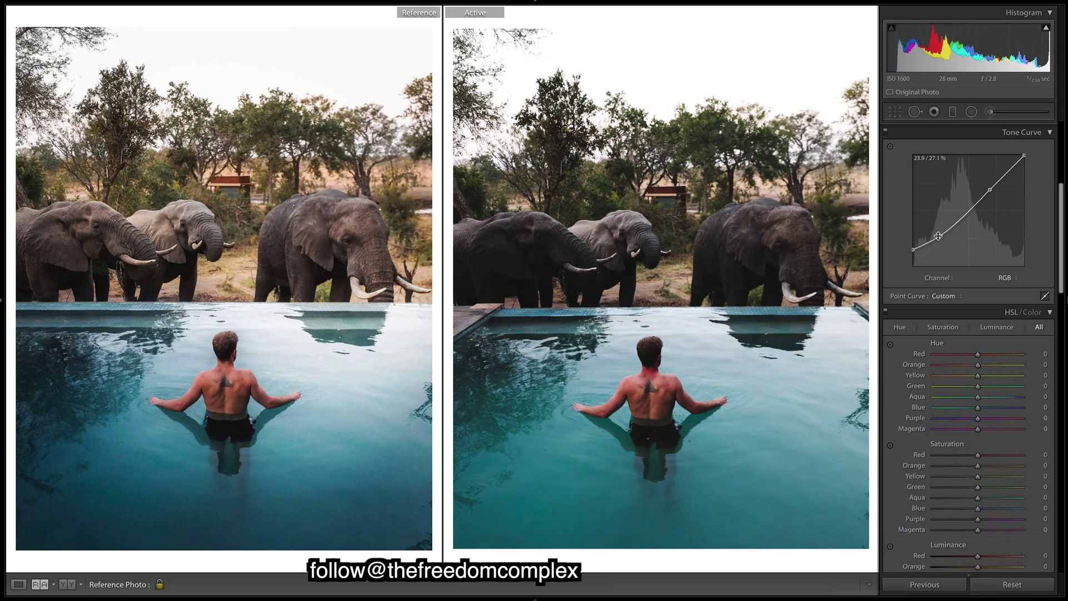
{"action": "left_click", "coordinate": [959, 219]}
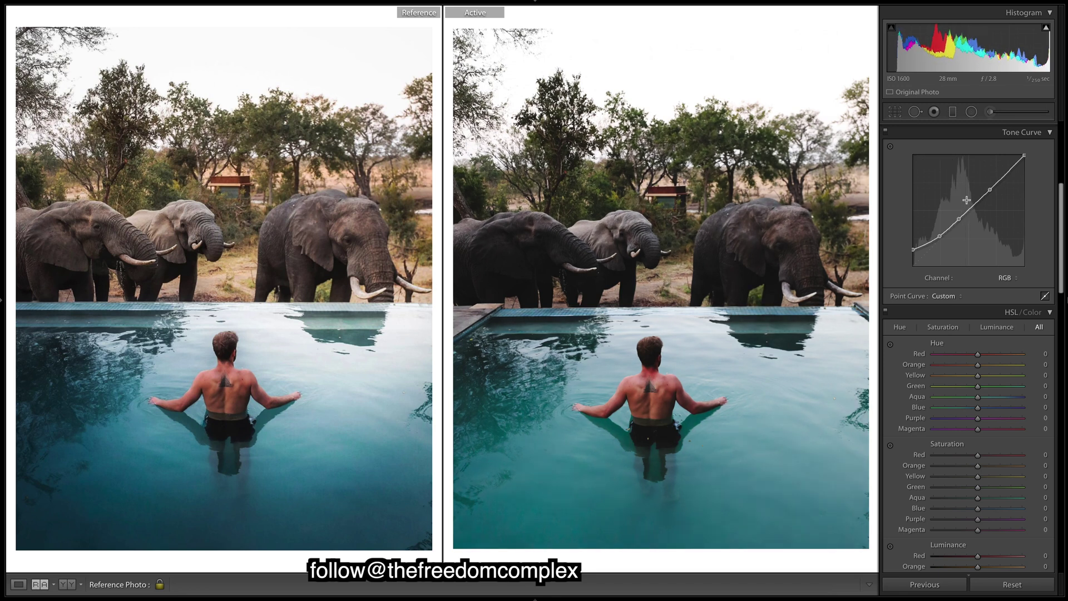
{"action": "left_click_drag", "start_coordinate": [990, 190], "coordinate": [1021, 166]}
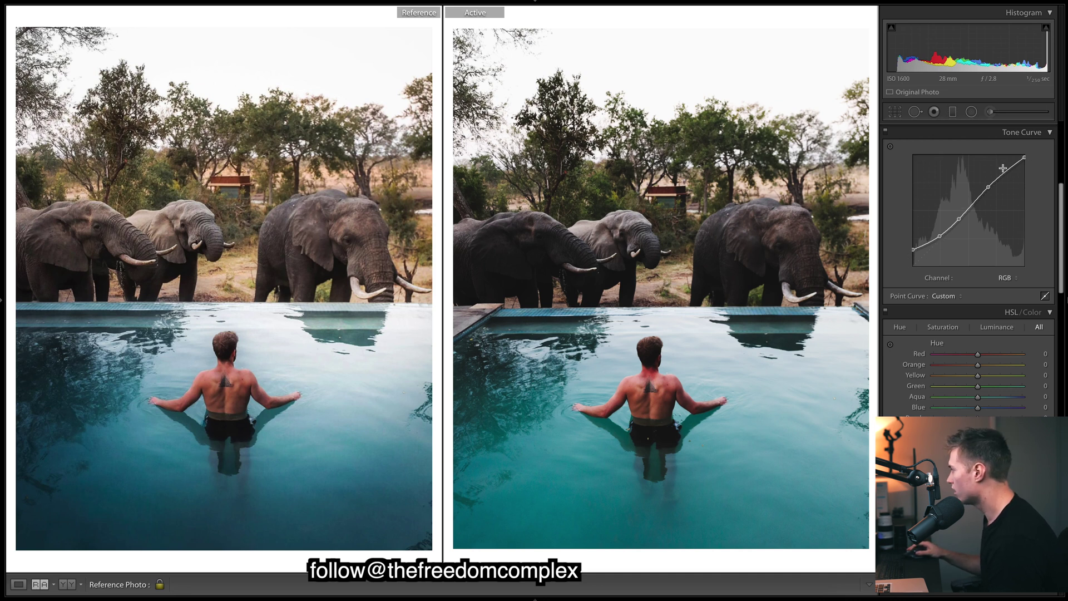
Try other white point positions on the RGB curve, compare highlight clipping with the reset photo, and undo each change.
{"action": "left_click_drag", "start_coordinate": [1025, 158], "coordinate": [1026, 161]}
{"action": "key", "text": "ctrl+z"}
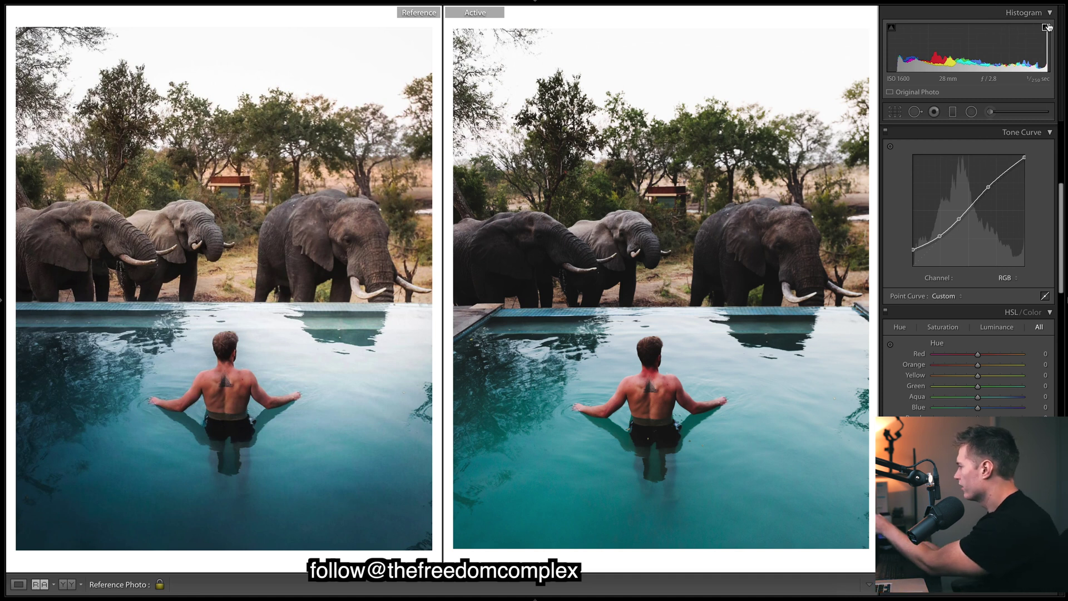
{"action": "left_click", "coordinate": [1030, 590]}
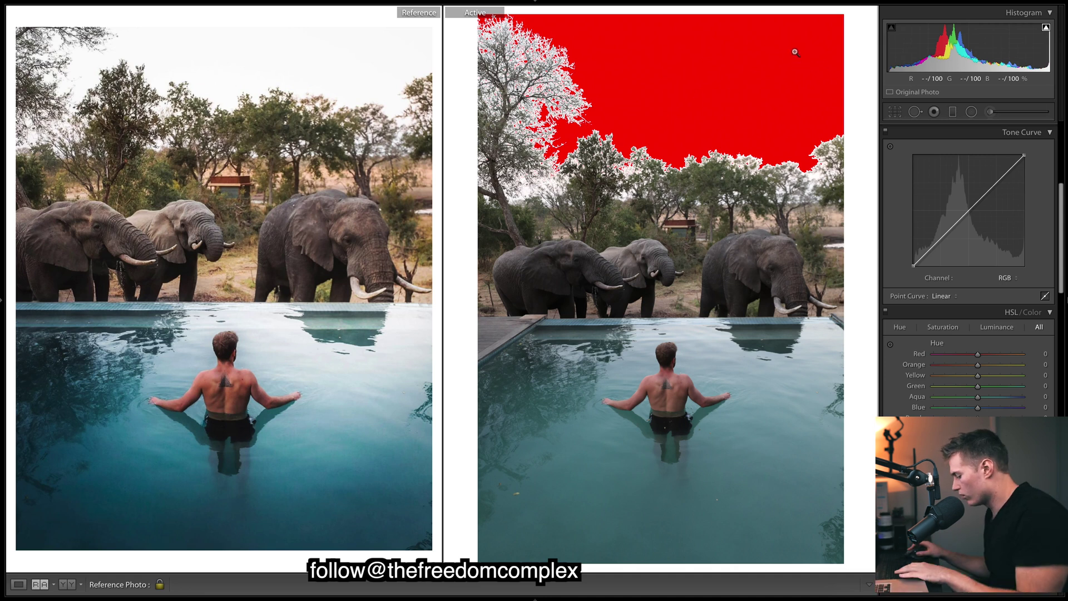
{"action": "key", "text": "ctrl+z"}
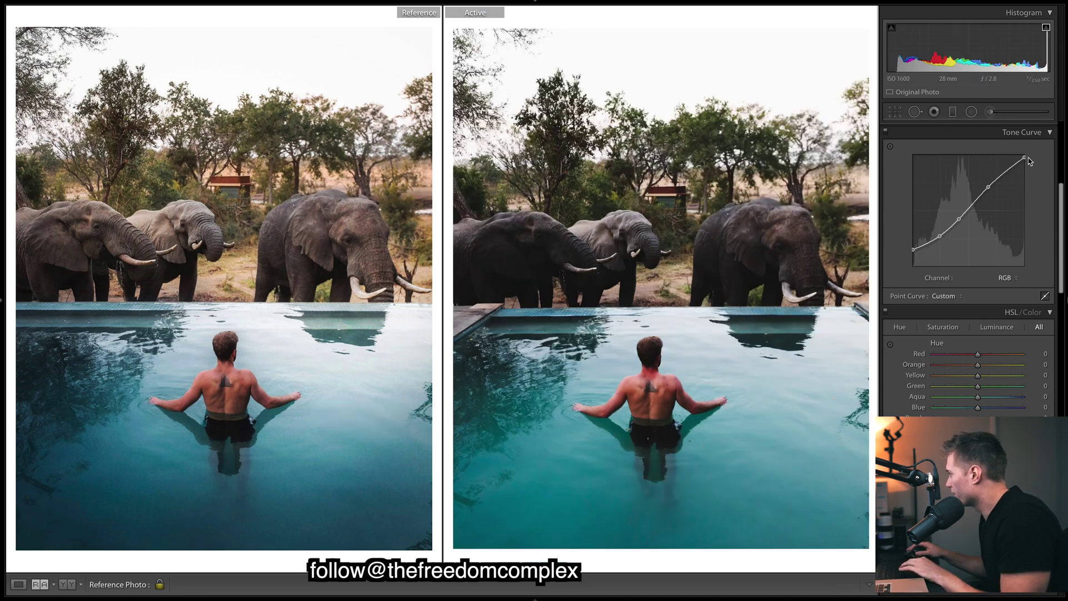
{"action": "left_click_drag", "start_coordinate": [1024, 157], "coordinate": [1026, 157]}
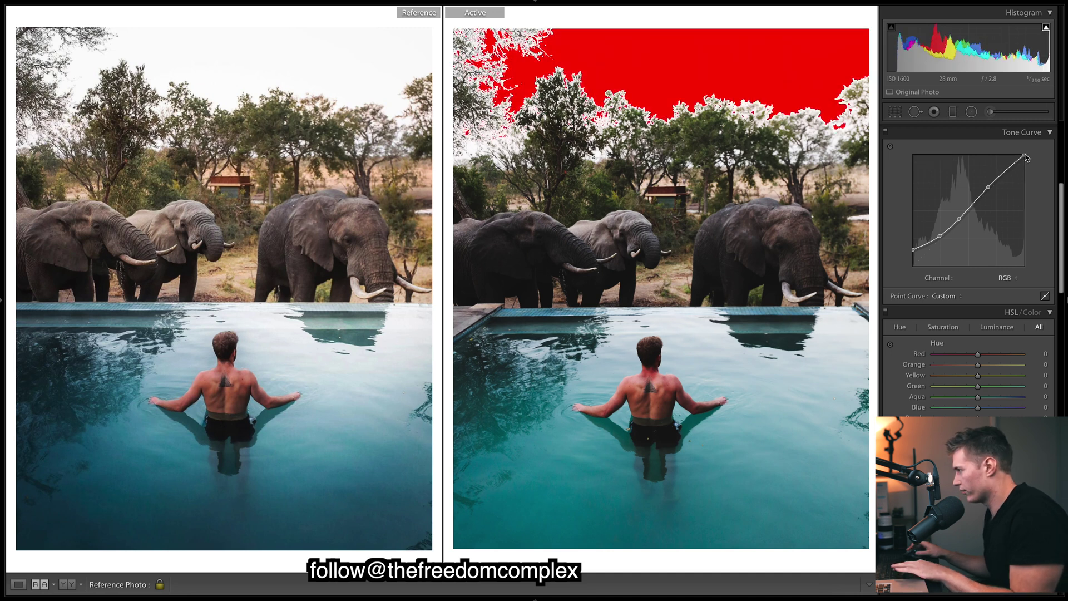
{"action": "key", "text": "ctrl+z"}
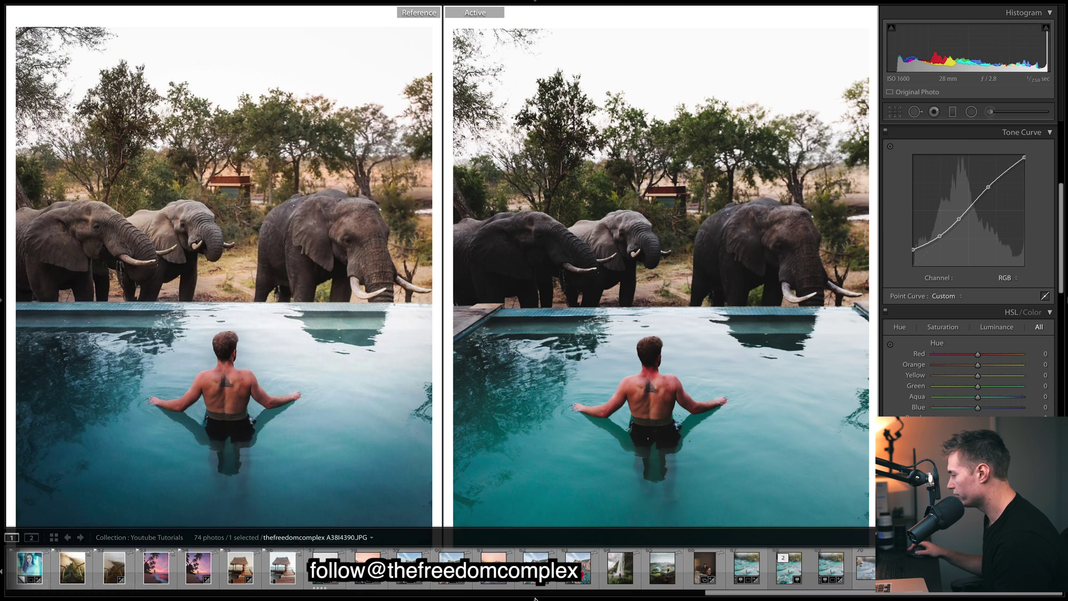
Check the highlight clipping of the reference screenshot by making it the active photo.
{"action": "key", "text": "t"}
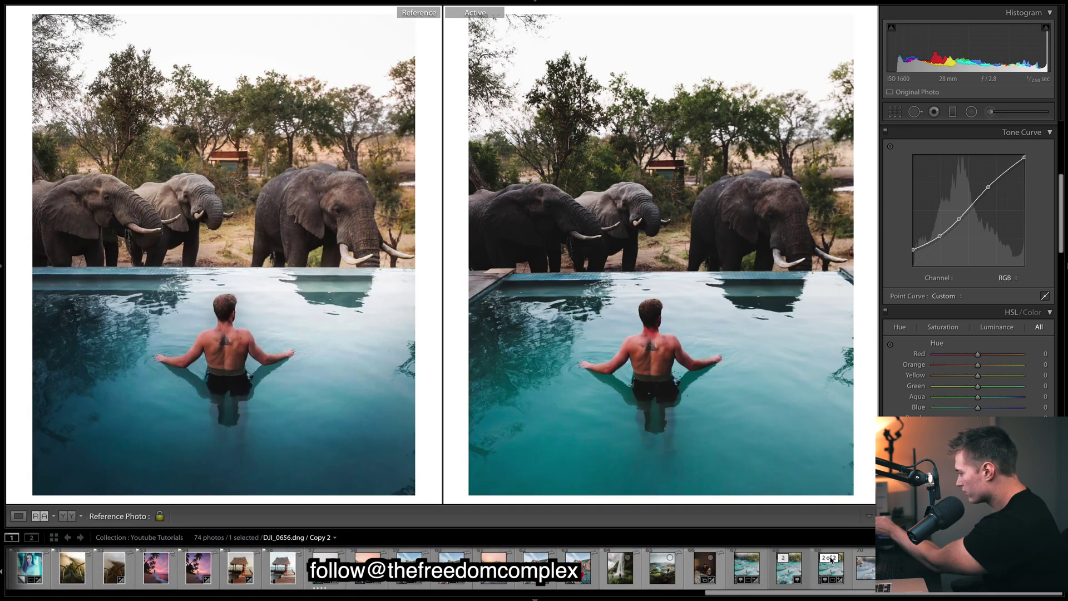
{"action": "key", "text": "Left"}
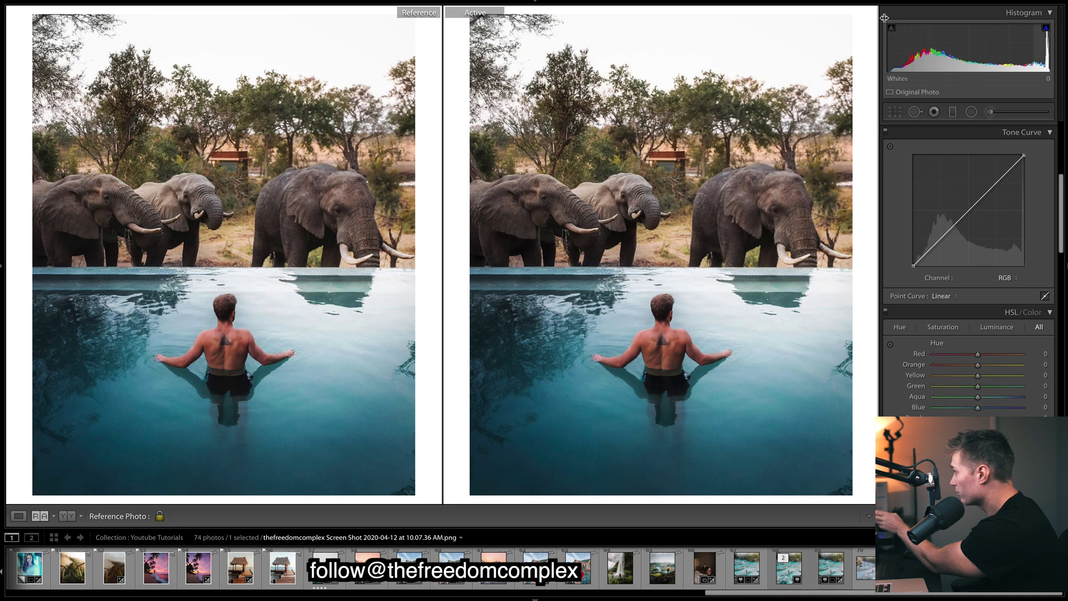
{"action": "left_click", "coordinate": [1046, 28]}
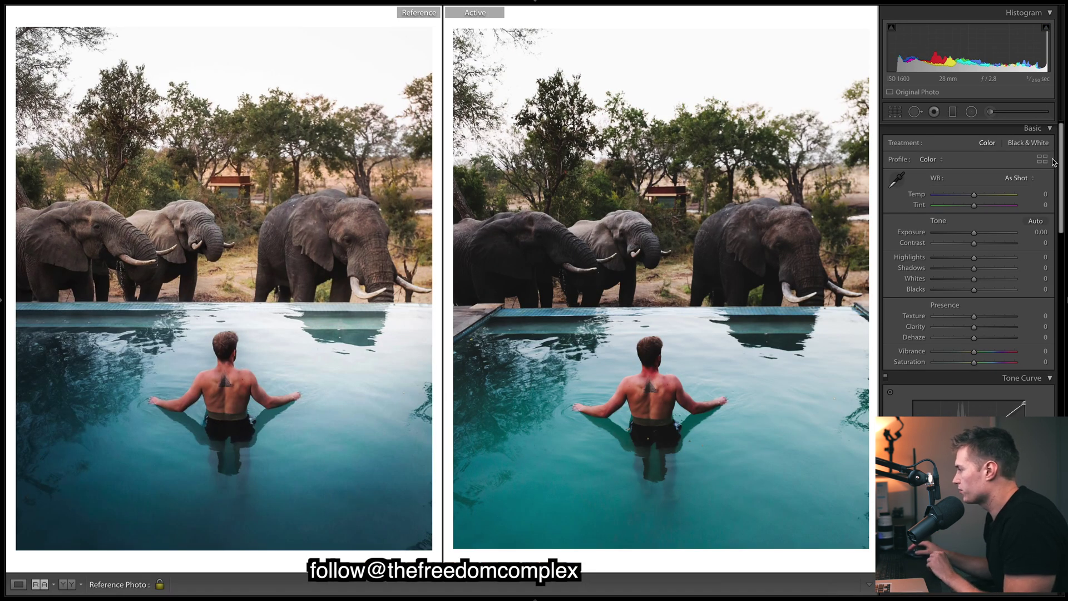
Brighten the elephants' dark areas by setting Shadows to +40 and Blacks to +49.
{"action": "left_click_drag", "start_coordinate": [974, 268], "coordinate": [1018, 268]}
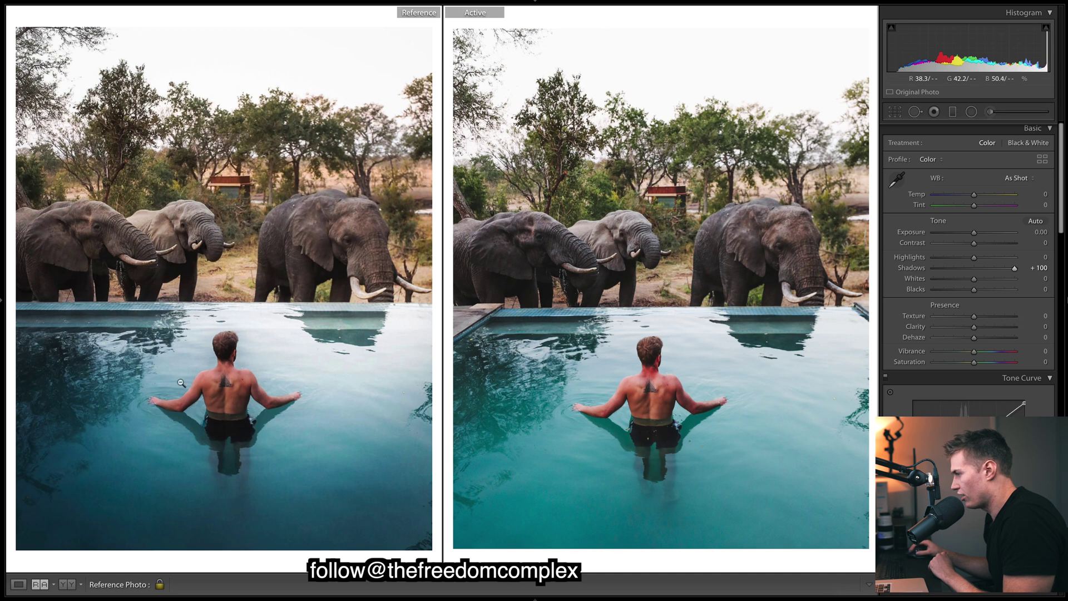
{"action": "mouse_move", "coordinate": [989, 265]}
{"action": "left_mouse_down"}
{"action": "mouse_move", "coordinate": [973, 268]}
{"action": "mouse_move", "coordinate": [991, 268]}
{"action": "left_mouse_up"}
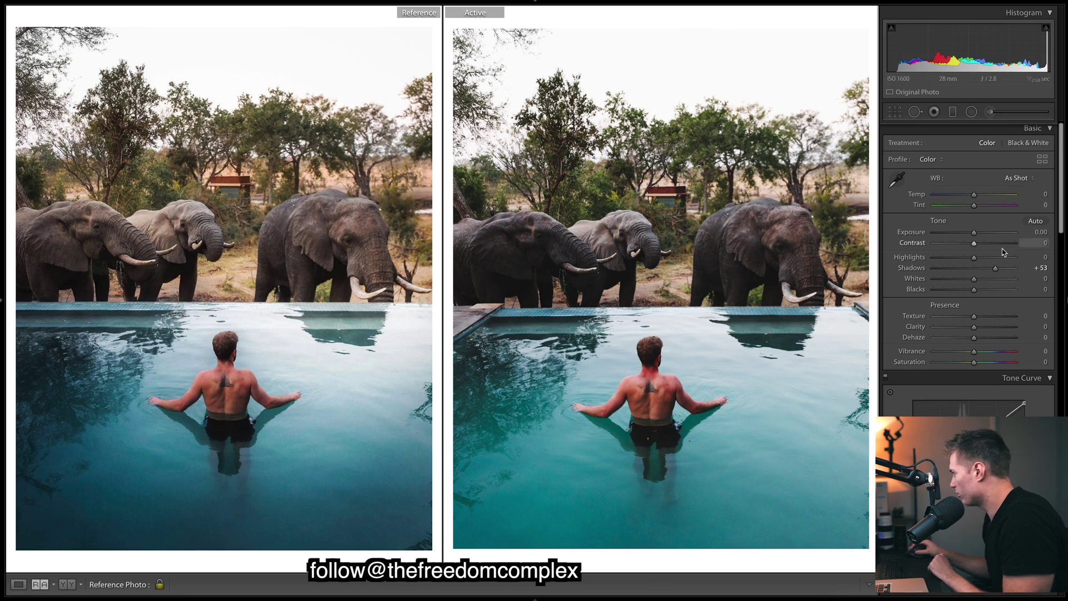
{"action": "left_click_drag", "start_coordinate": [989, 270], "coordinate": [1001, 269]}
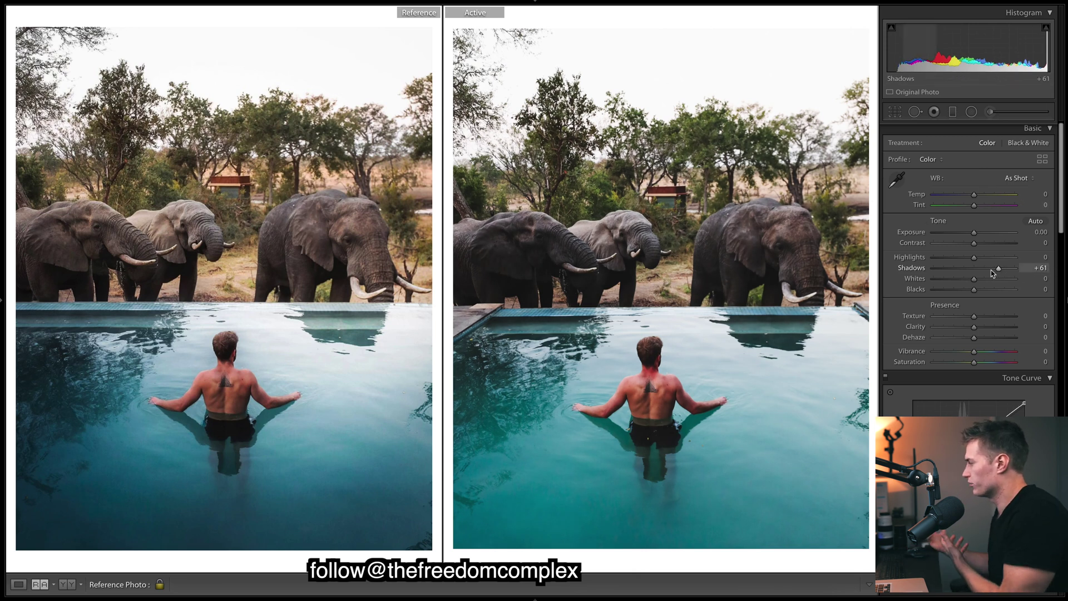
{"action": "left_click_drag", "start_coordinate": [963, 268], "coordinate": [971, 269]}
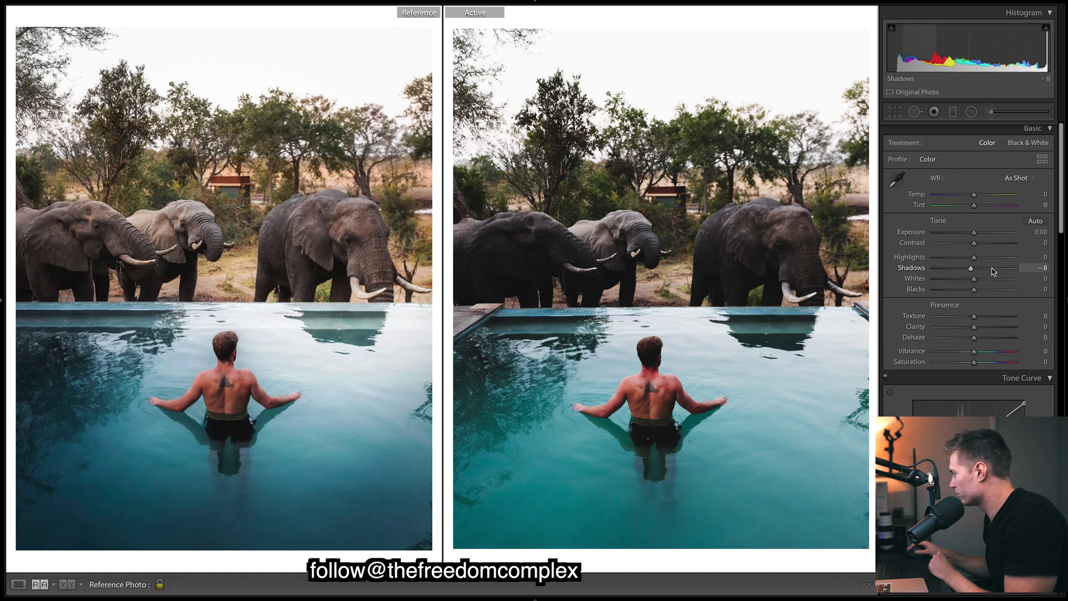
{"action": "left_click_drag", "start_coordinate": [971, 269], "coordinate": [999, 291]}
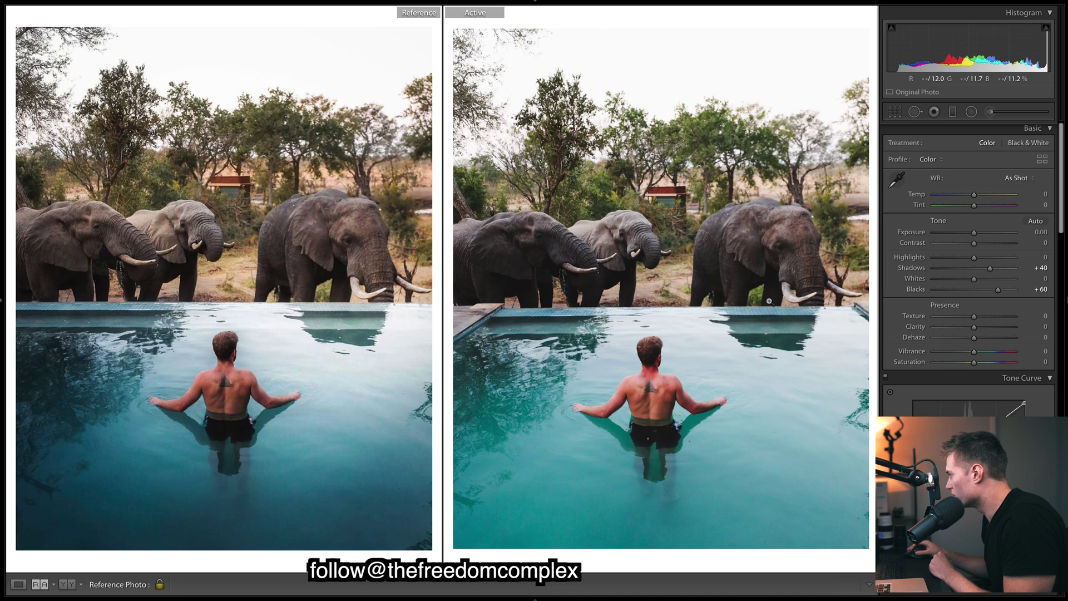
{"action": "mouse_move", "coordinate": [999, 290]}
{"action": "left_mouse_down"}
{"action": "mouse_move", "coordinate": [1013, 293]}
{"action": "mouse_move", "coordinate": [994, 291]}
{"action": "left_mouse_up"}
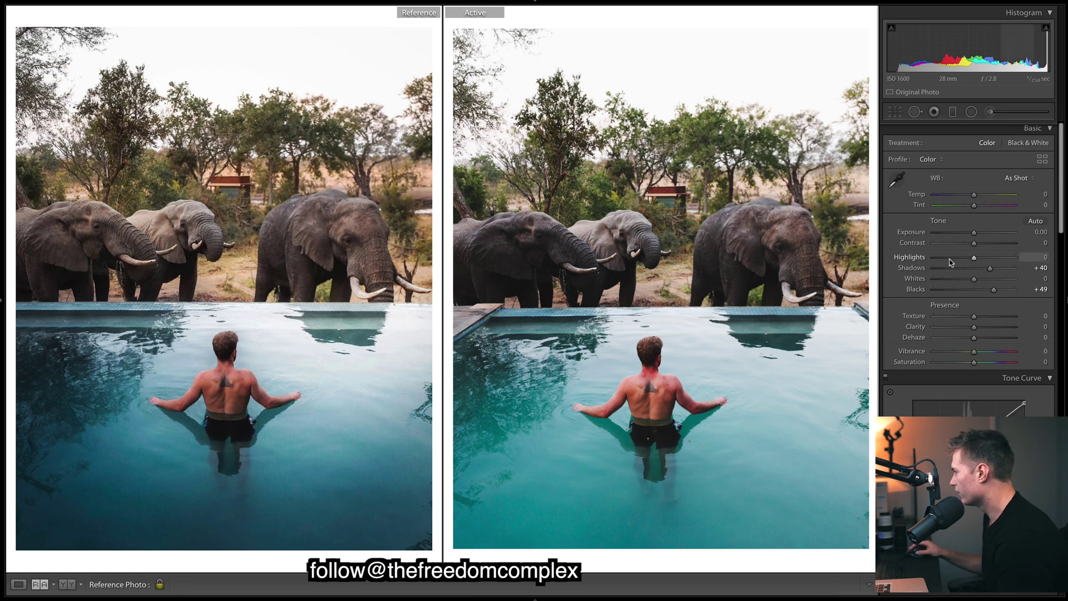
Balance the bright sky against the reference by setting Highlights to -67 and Whites to +18.
{"action": "left_click_drag", "start_coordinate": [951, 261], "coordinate": [977, 257]}
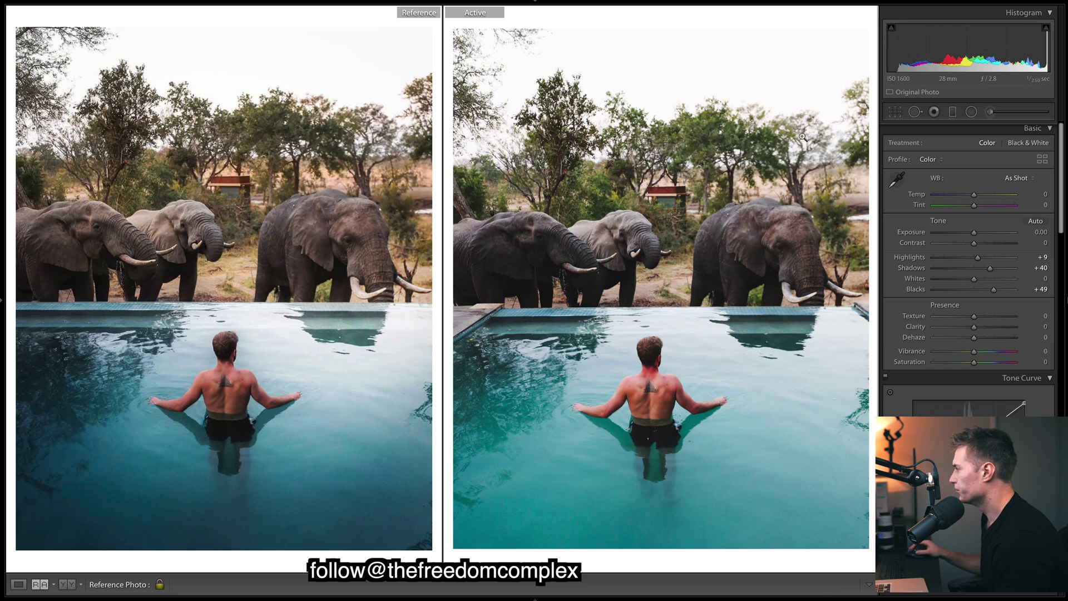
{"action": "left_click", "coordinate": [765, 112]}
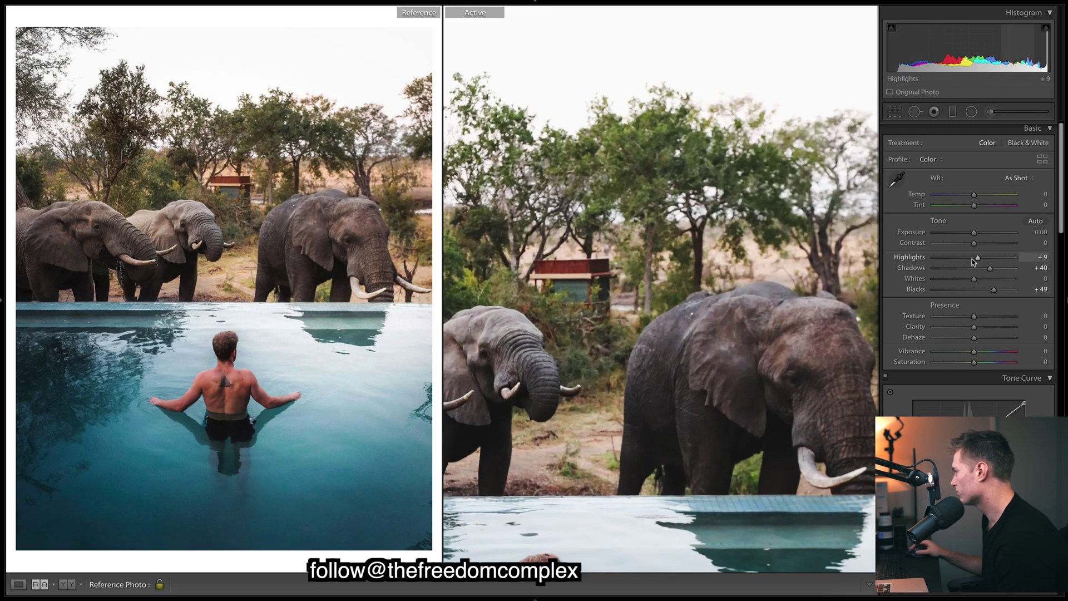
{"action": "left_click_drag", "start_coordinate": [978, 260], "coordinate": [936, 259]}
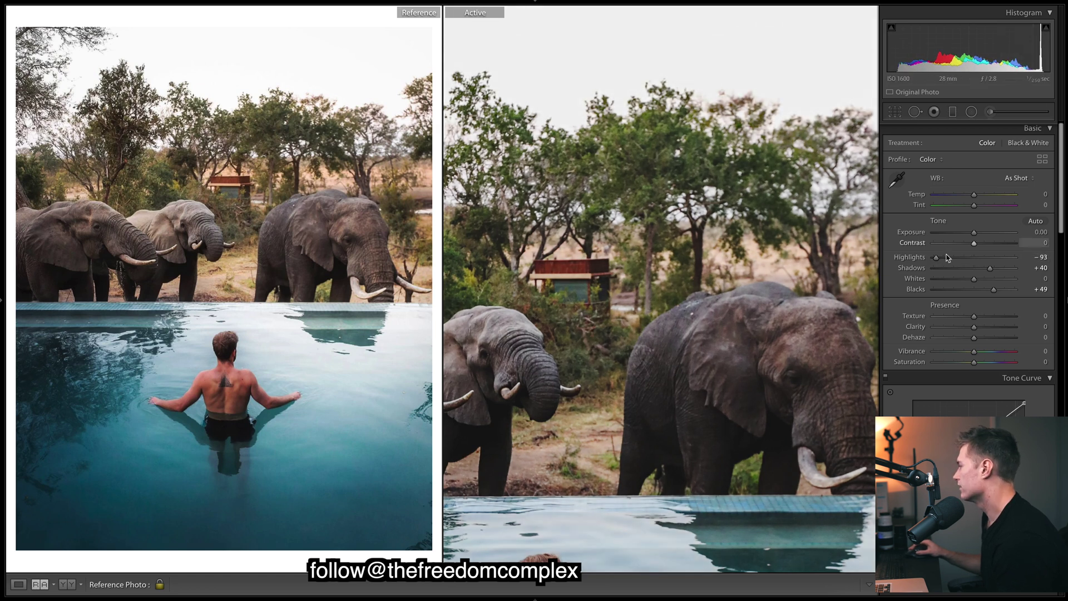
{"action": "mouse_move", "coordinate": [939, 259]}
{"action": "left_mouse_down"}
{"action": "mouse_move", "coordinate": [1005, 265]}
{"action": "mouse_move", "coordinate": [941, 261]}
{"action": "left_mouse_up"}
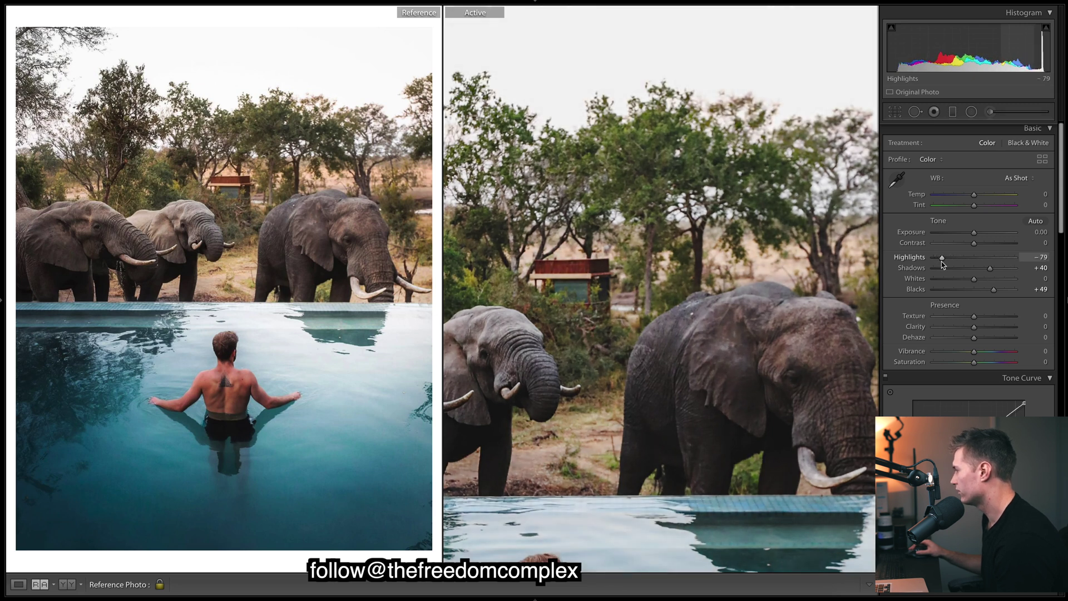
{"action": "left_click", "coordinate": [825, 224]}
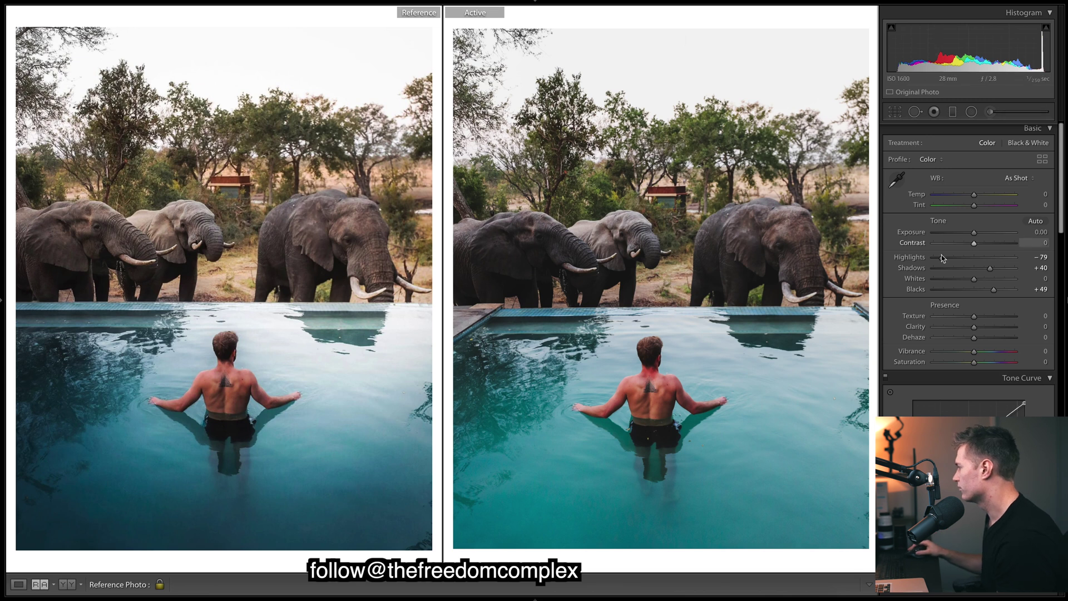
{"action": "left_click_drag", "start_coordinate": [942, 258], "coordinate": [949, 257]}
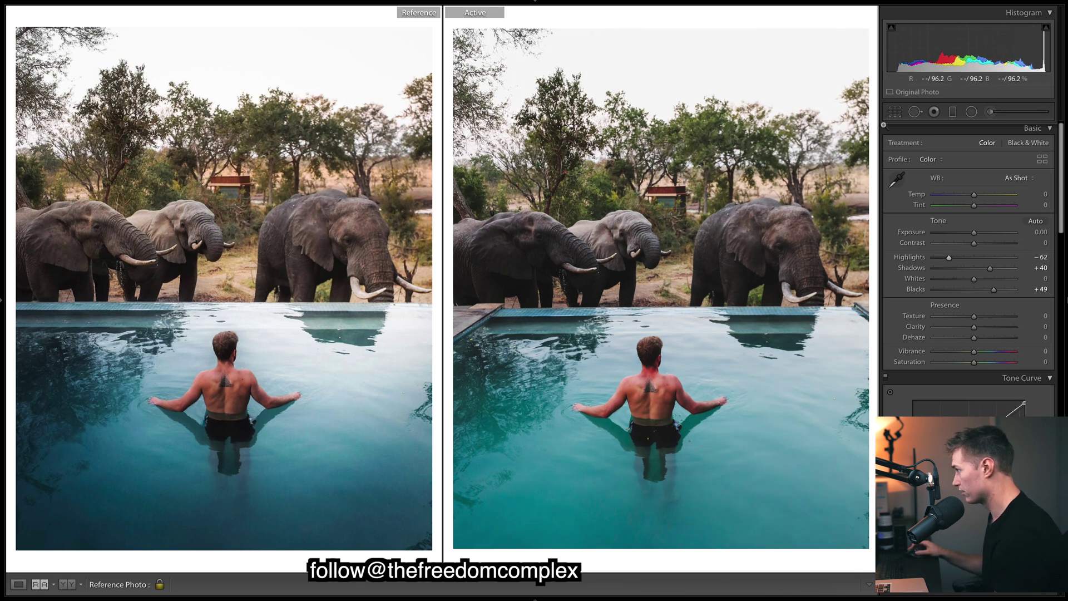
{"action": "left_click_drag", "start_coordinate": [949, 257], "coordinate": [902, 273]}
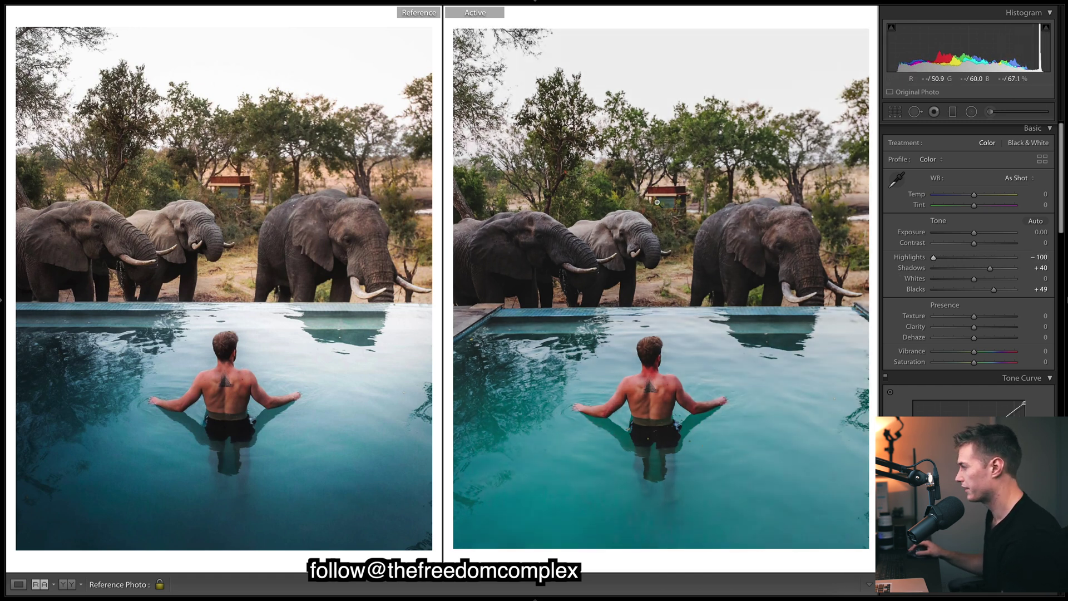
{"action": "left_click_drag", "start_coordinate": [952, 256], "coordinate": [947, 260]}
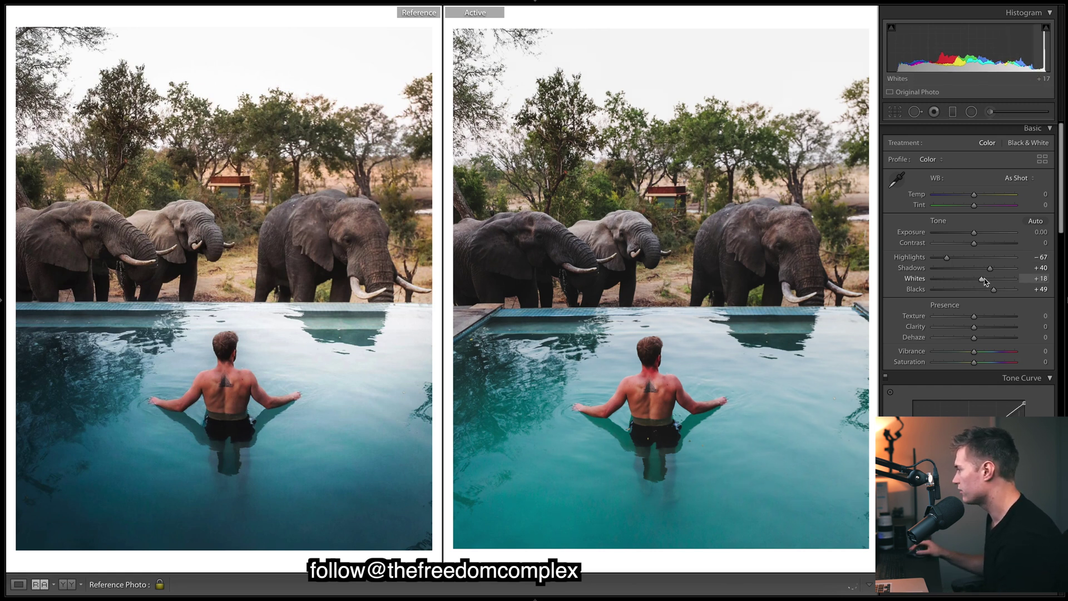
{"action": "mouse_move", "coordinate": [983, 281]}
{"action": "left_mouse_down"}
{"action": "mouse_move", "coordinate": [967, 282]}
{"action": "mouse_move", "coordinate": [1003, 282]}
{"action": "mouse_move", "coordinate": [983, 281]}
{"action": "left_mouse_up"}
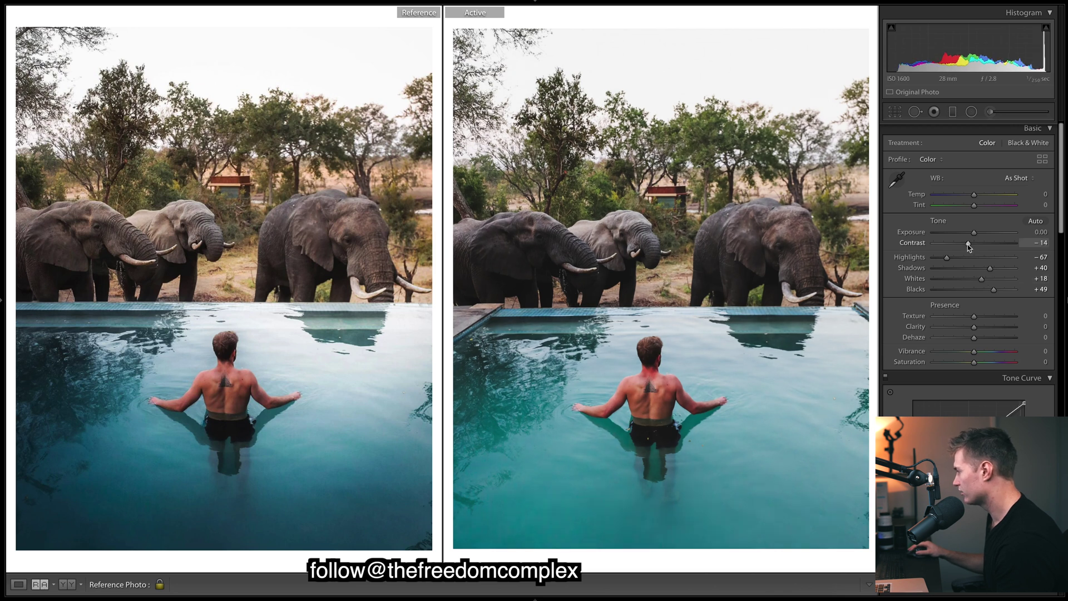
Soften the overall look by setting Exposure to -0.15, Contrast to -23 and Clarity to -9.
{"action": "left_click_drag", "start_coordinate": [967, 245], "coordinate": [973, 234]}
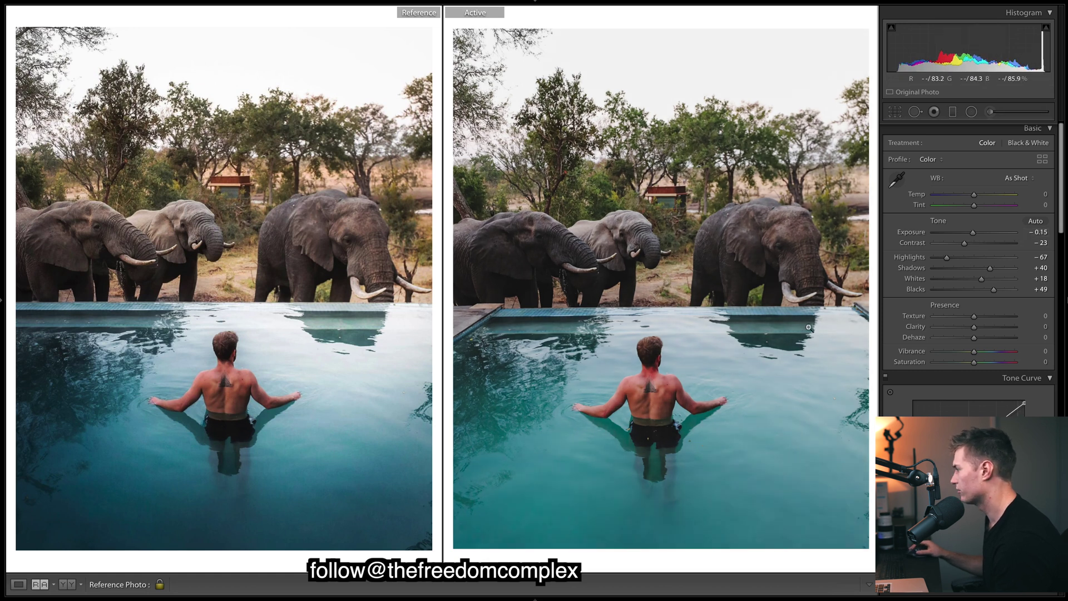
{"action": "scroll", "coordinate": [1029, 267], "scroll_direction": "down", "scroll_amount": 3}
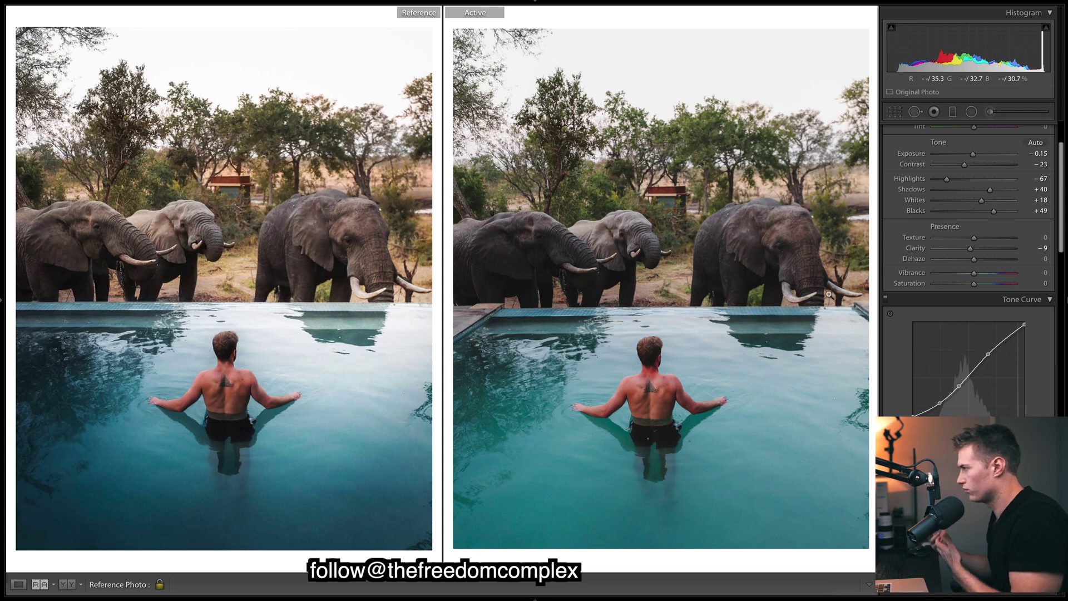
Set the Sharpening Amount of the active photo to 90.
{"action": "scroll", "coordinate": [1062, 156], "scroll_direction": "down", "scroll_amount": 15}
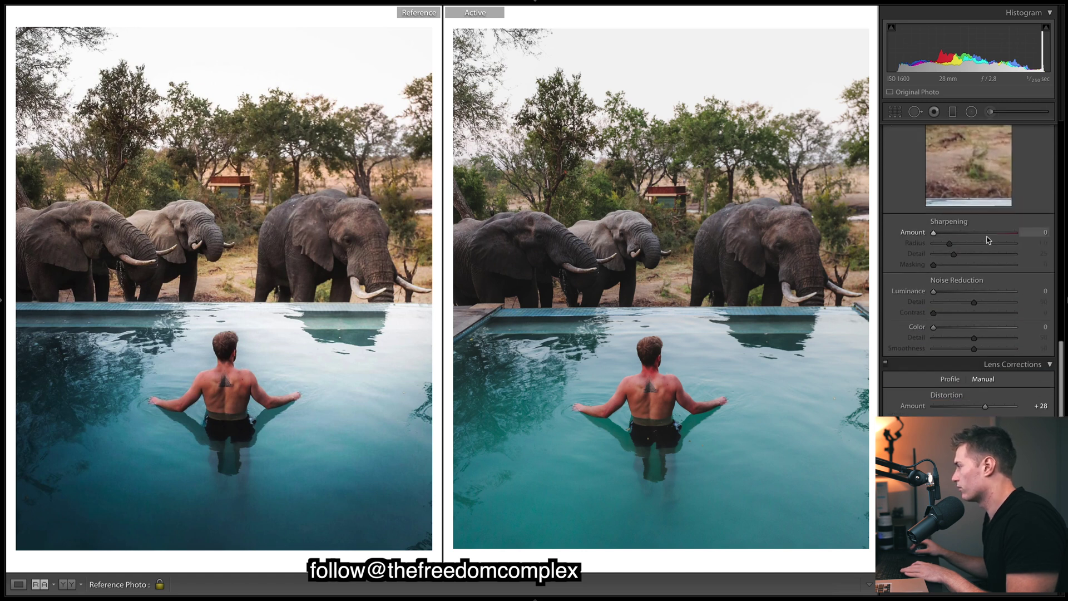
{"action": "left_click_drag", "start_coordinate": [955, 234], "coordinate": [984, 234]}
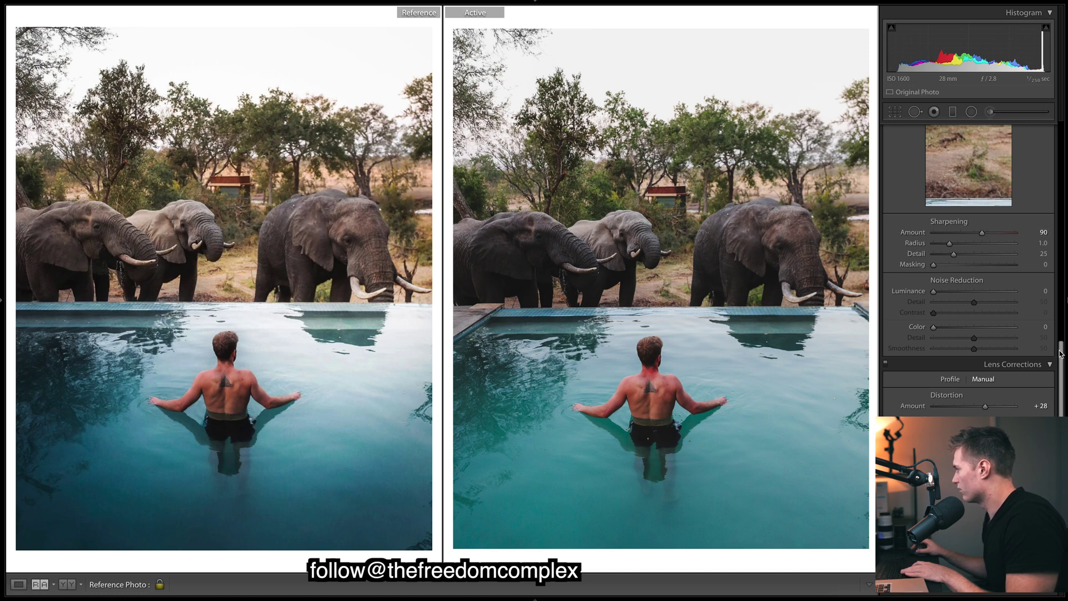
Warm the white balance by setting Temp to +5, try a Tint of +7, and reset the Tint to 0.
{"action": "left_click_drag", "start_coordinate": [1061, 354], "coordinate": [1060, 139]}
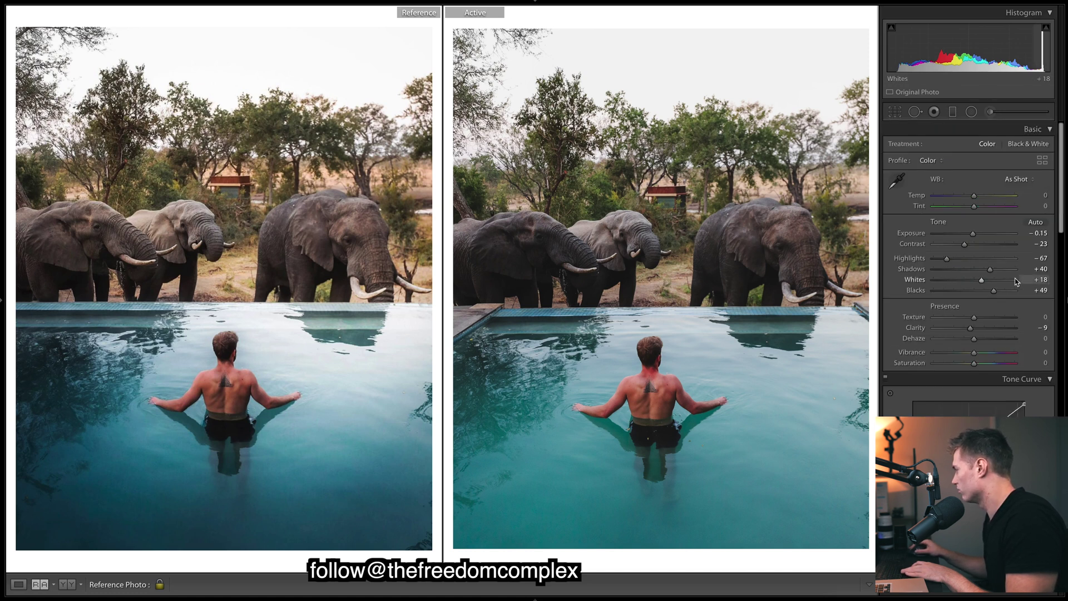
{"action": "scroll", "coordinate": [994, 223], "scroll_direction": "down", "scroll_amount": 1}
{"action": "scroll", "coordinate": [994, 218], "scroll_direction": "up", "scroll_amount": 1}
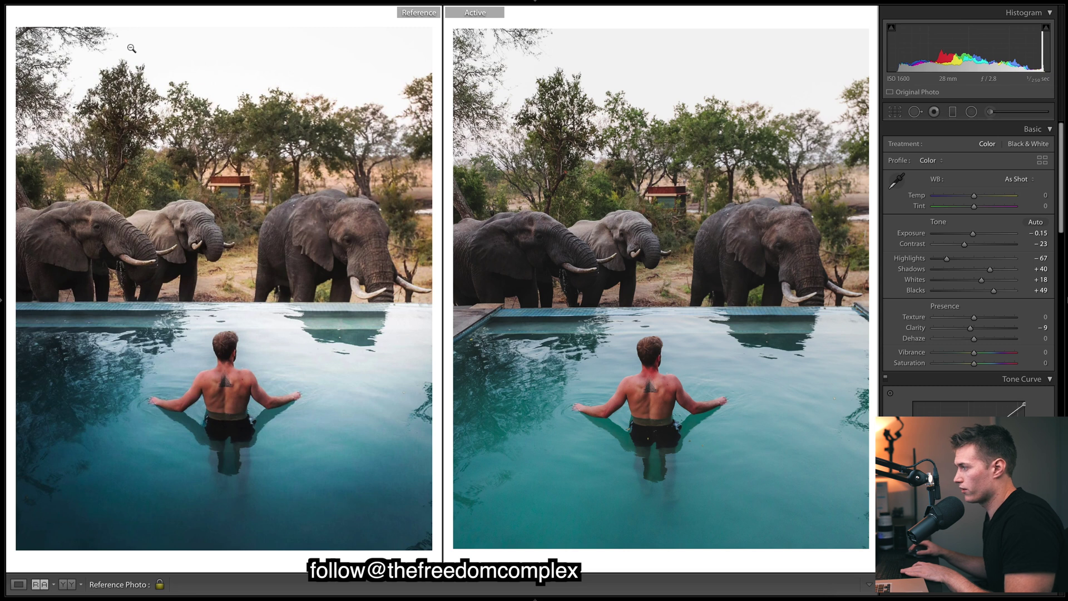
{"action": "left_click_drag", "start_coordinate": [974, 196], "coordinate": [976, 198]}
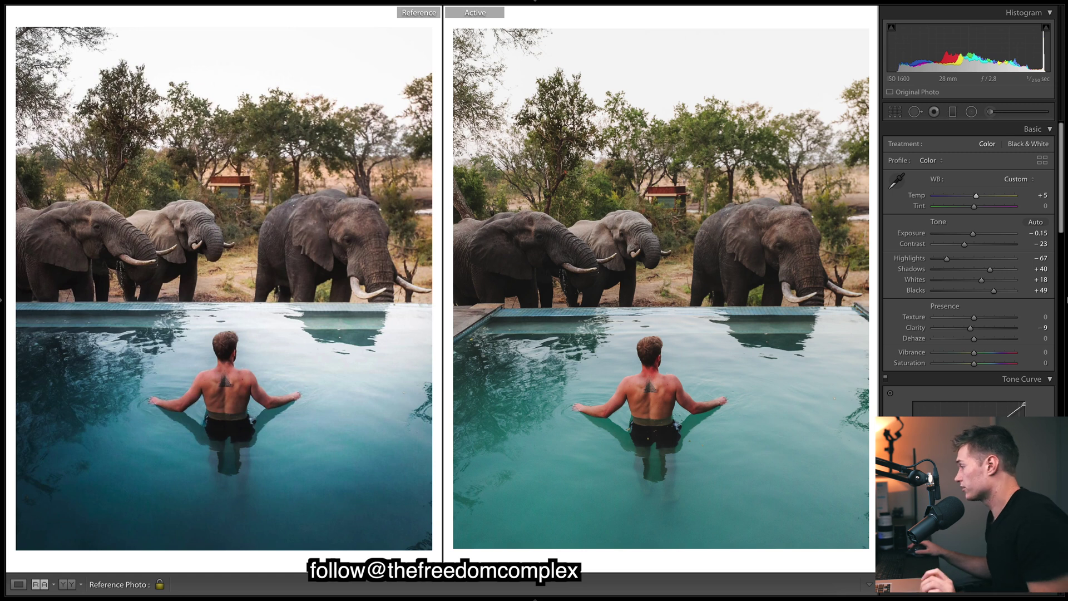
{"action": "left_click_drag", "start_coordinate": [974, 206], "coordinate": [977, 208]}
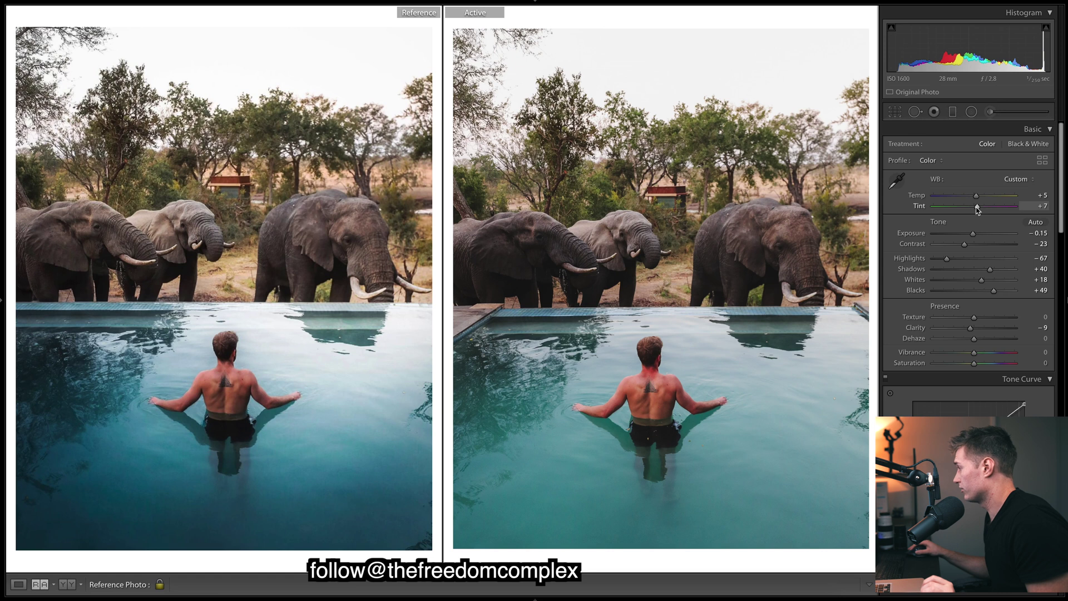
{"action": "double_click", "coordinate": [978, 207]}
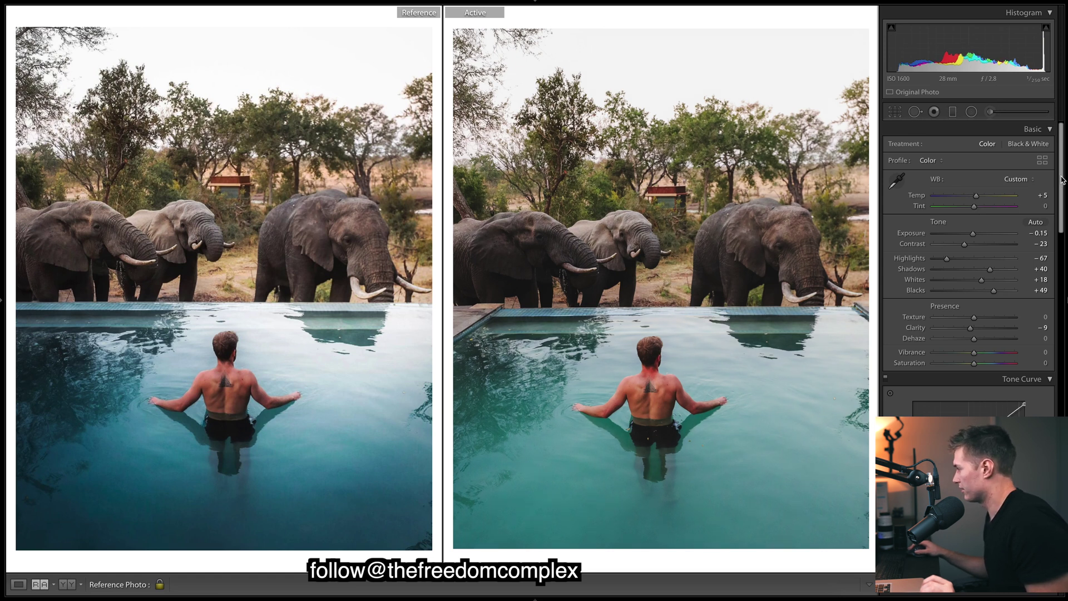
Shift the pool water toward blue by setting the HSL Hue of Aqua to +52 and of Blue to +7.
{"action": "scroll", "coordinate": [1063, 179], "scroll_direction": "down", "scroll_amount": 10}
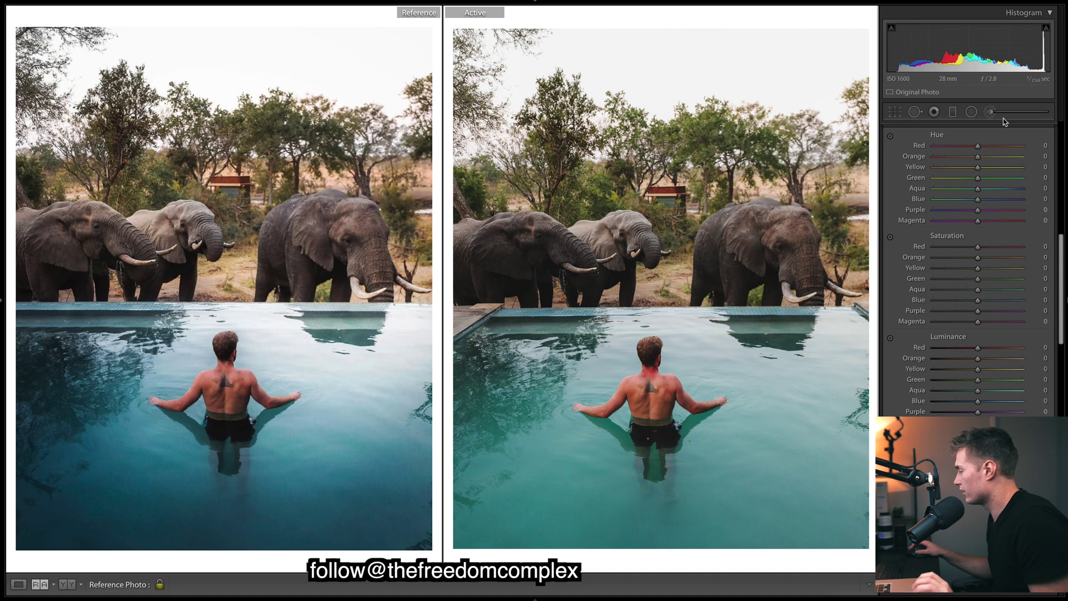
{"action": "left_click_drag", "start_coordinate": [977, 188], "coordinate": [996, 190]}
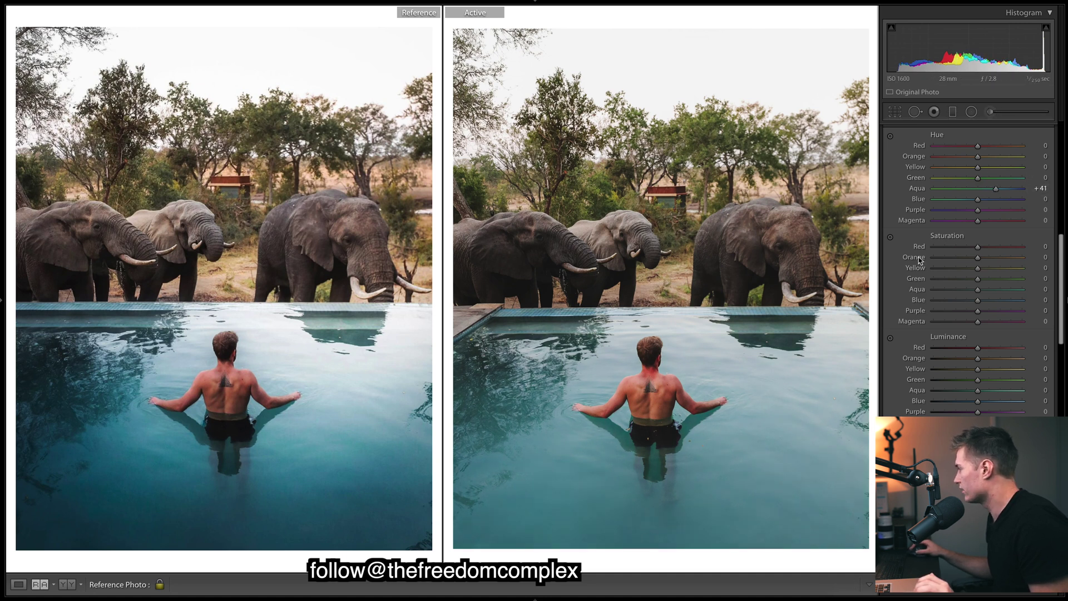
{"action": "double_click", "coordinate": [996, 189]}
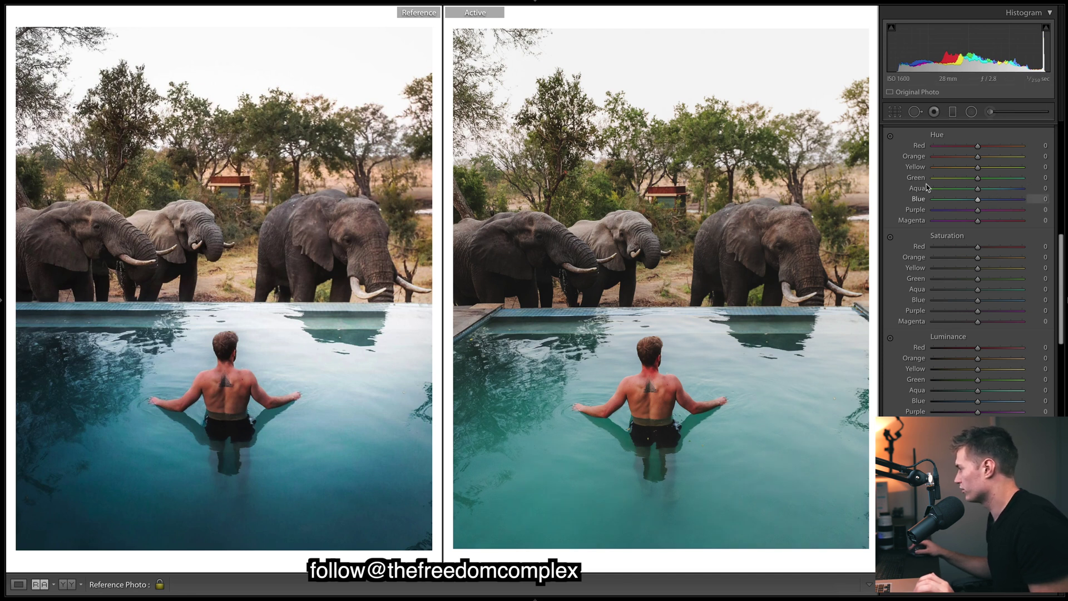
{"action": "mouse_move", "coordinate": [985, 192]}
{"action": "left_mouse_down"}
{"action": "mouse_move", "coordinate": [999, 190]}
{"action": "mouse_move", "coordinate": [972, 201]}
{"action": "mouse_move", "coordinate": [1022, 208]}
{"action": "mouse_move", "coordinate": [993, 208]}
{"action": "left_mouse_up"}
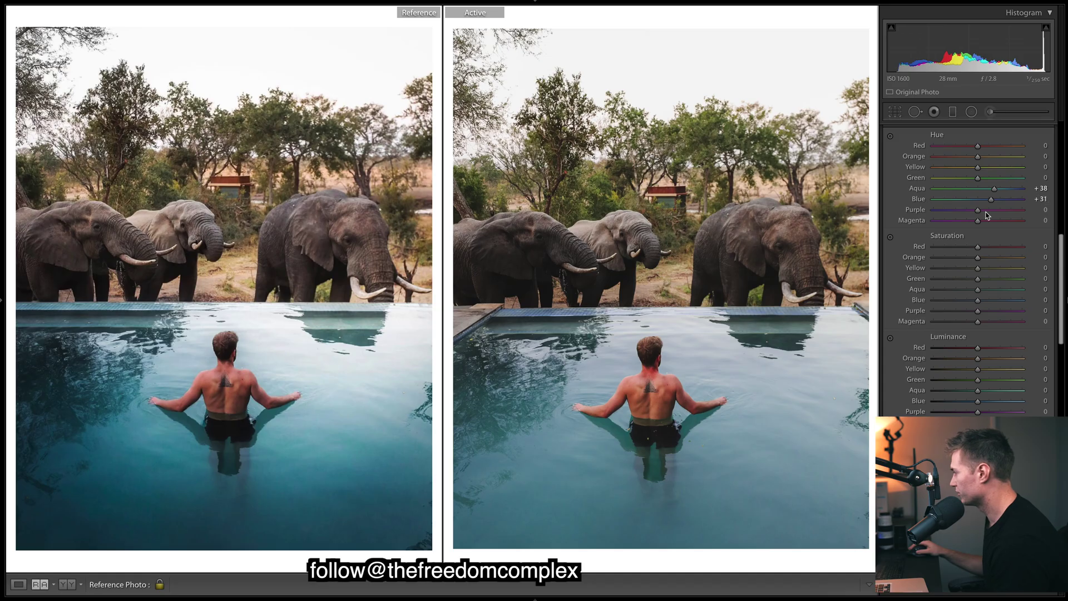
{"action": "left_click_drag", "start_coordinate": [978, 189], "coordinate": [999, 189]}
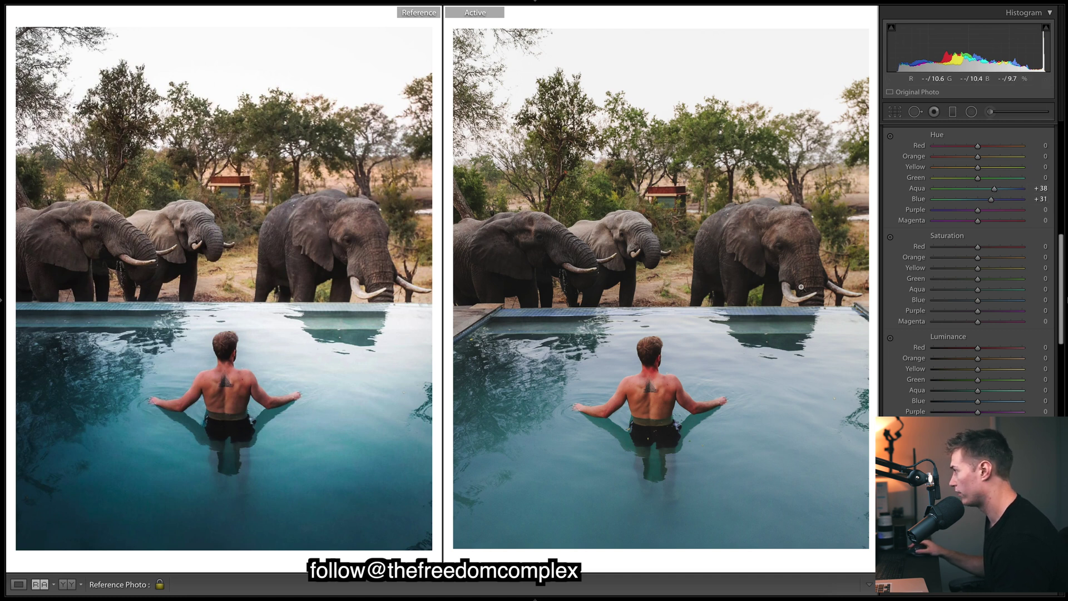
{"action": "mouse_move", "coordinate": [994, 189]}
{"action": "left_mouse_down"}
{"action": "mouse_move", "coordinate": [893, 190]}
{"action": "mouse_move", "coordinate": [999, 191]}
{"action": "mouse_move", "coordinate": [982, 198]}
{"action": "left_mouse_up"}
{"action": "key", "text": "ctrl+z"}
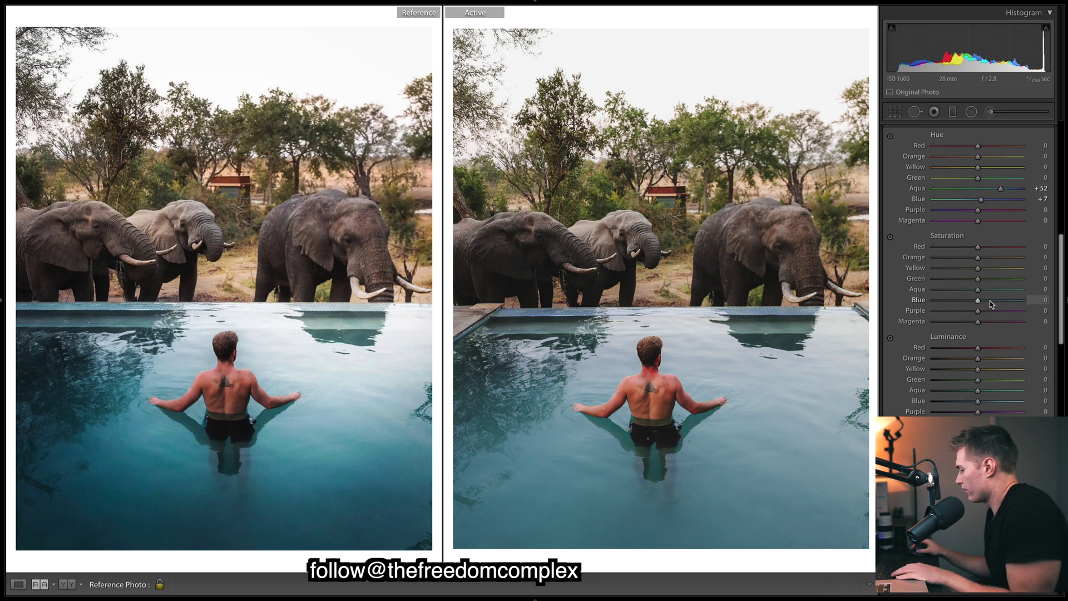
Intensify the water colour by setting the HSL Saturation of Aqua to +48 and of Blue to +53.
{"action": "left_click_drag", "start_coordinate": [1005, 300], "coordinate": [998, 300]}
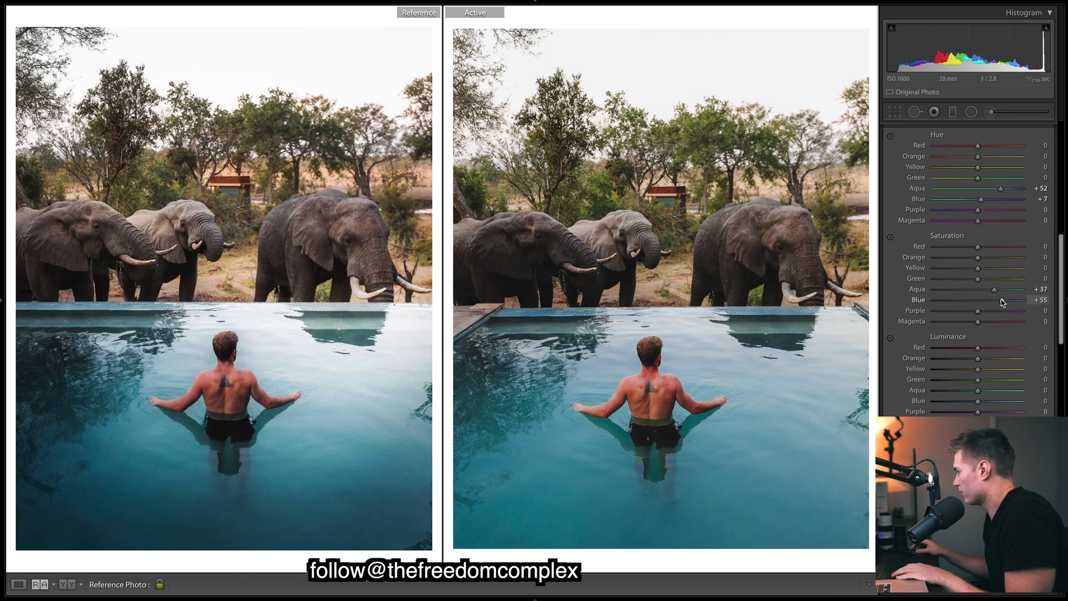
{"action": "scroll", "coordinate": [1063, 245], "scroll_direction": "down", "scroll_amount": 5}
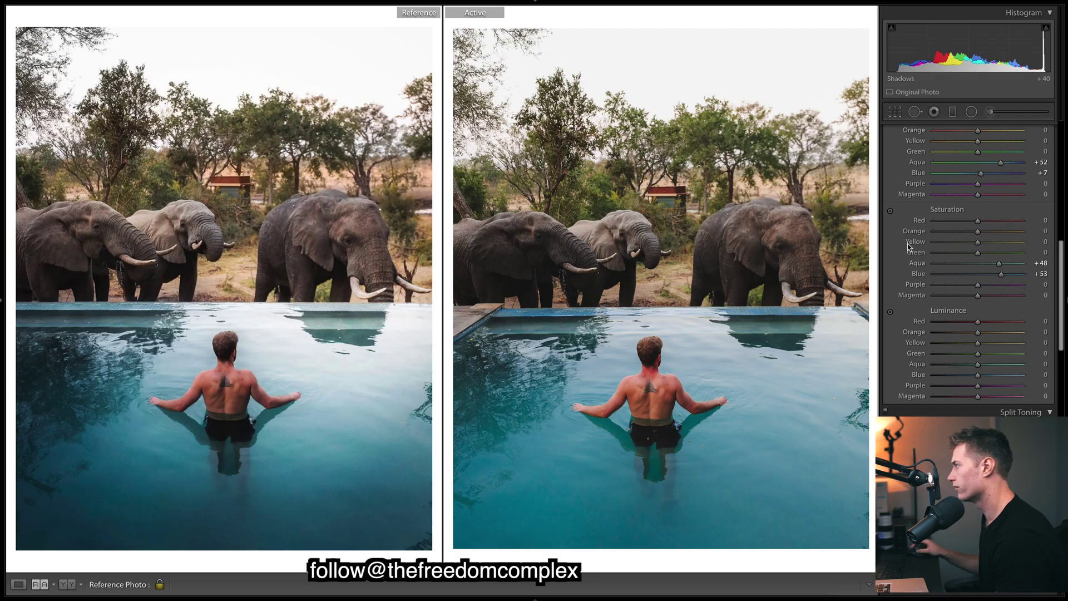
{"action": "scroll", "coordinate": [1061, 253], "scroll_direction": "up", "scroll_amount": 1}
{"action": "left_click_drag", "start_coordinate": [1061, 257], "coordinate": [1061, 246]}
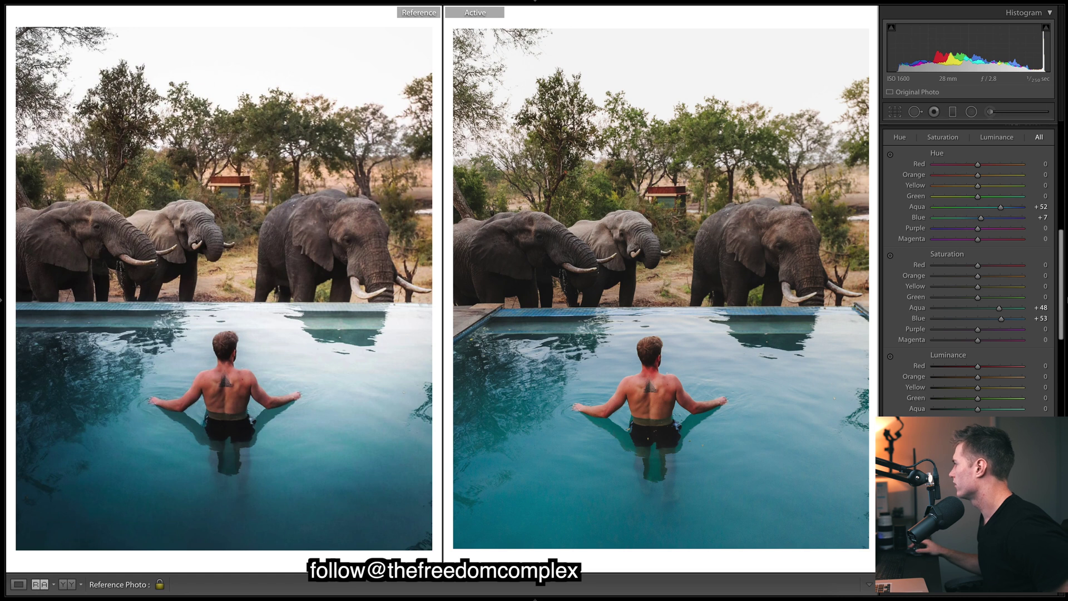
Darken the pool's lower-right corner by setting its existing graduated filter's Exposure to -1.19 with the mask overlay hidden.
{"action": "left_click", "coordinate": [953, 111]}
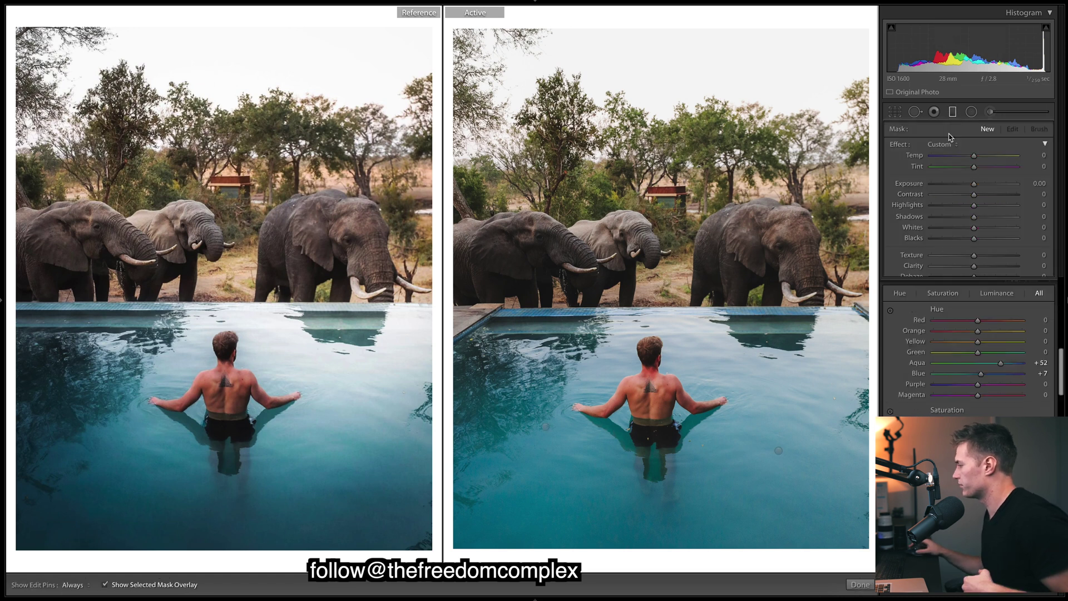
{"action": "left_click", "coordinate": [778, 451]}
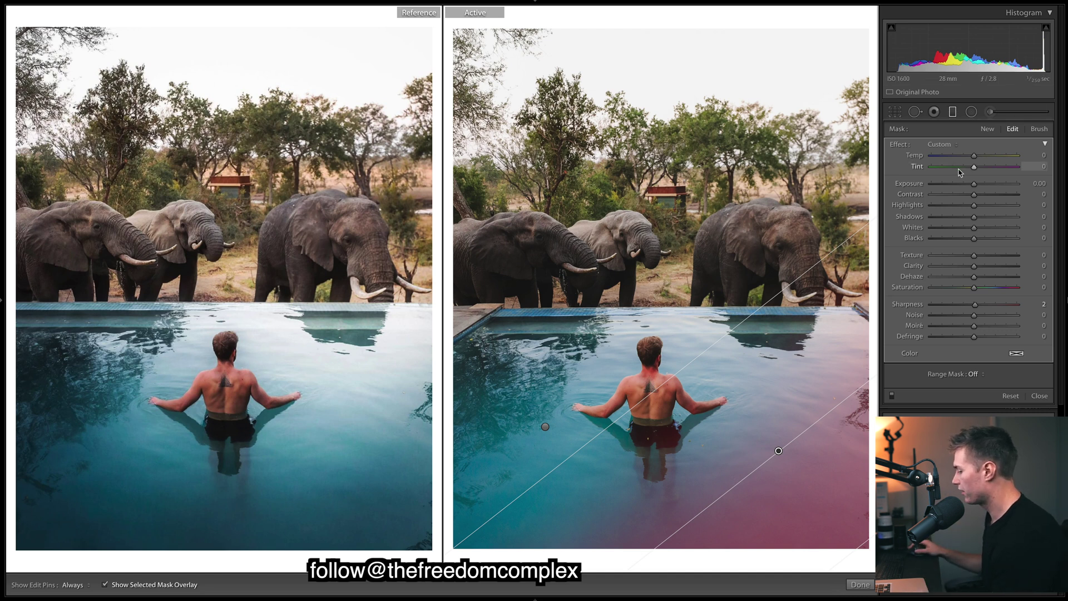
{"action": "left_click_drag", "start_coordinate": [974, 185], "coordinate": [970, 188]}
{"action": "key", "text": "o"}
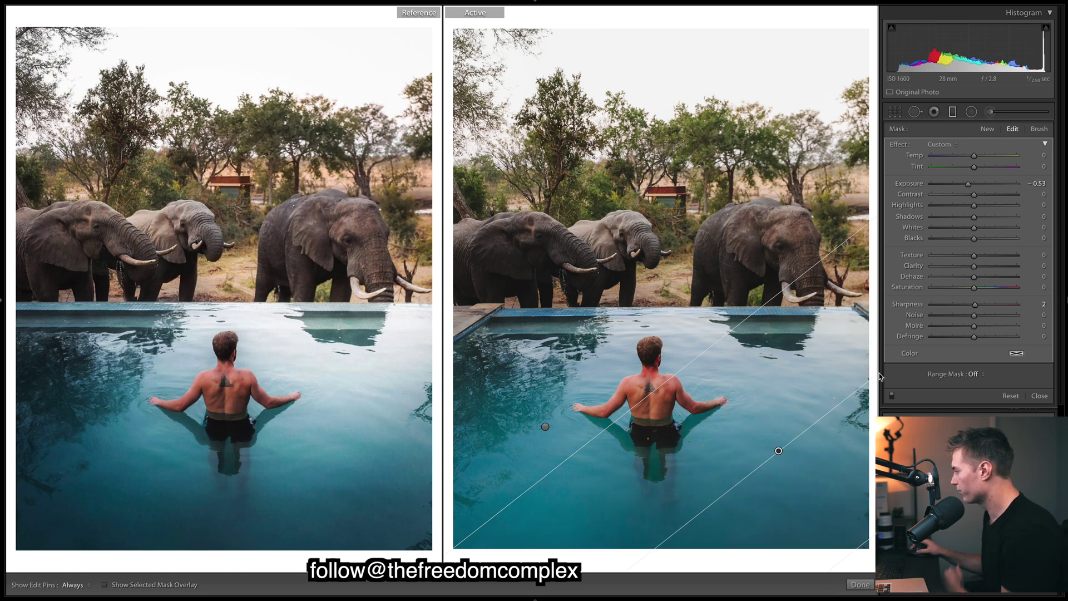
{"action": "left_click_drag", "start_coordinate": [968, 184], "coordinate": [963, 185]}
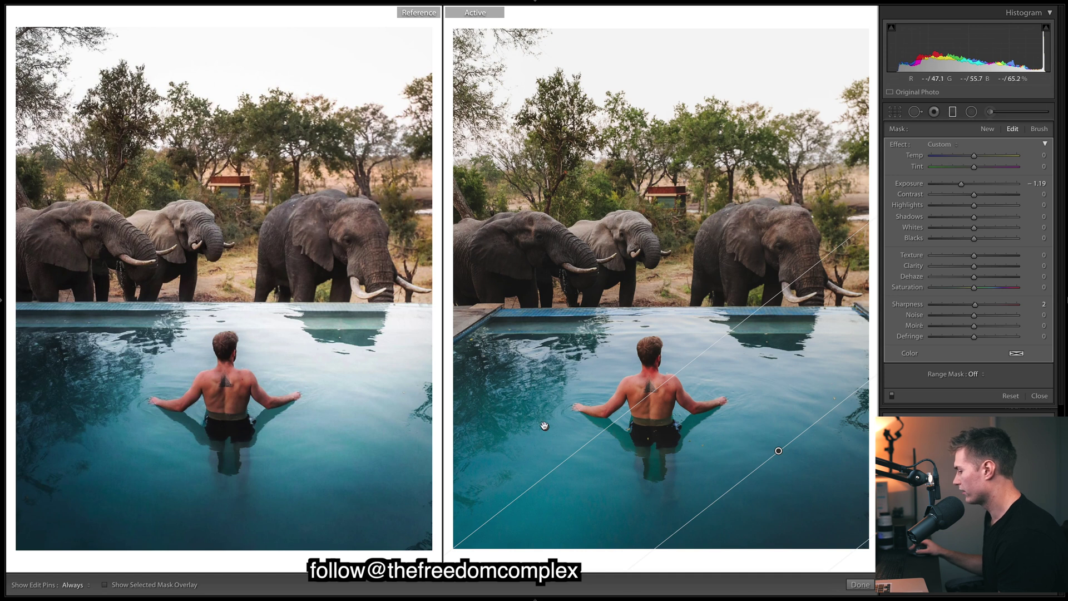
Darken the pool's lower-left corner by setting its existing graduated filter's Exposure to -1.05, and finish graduated filter editing.
{"action": "left_click_drag", "start_coordinate": [545, 425], "coordinate": [633, 331]}
{"action": "left_click_drag", "start_coordinate": [961, 185], "coordinate": [963, 185]}
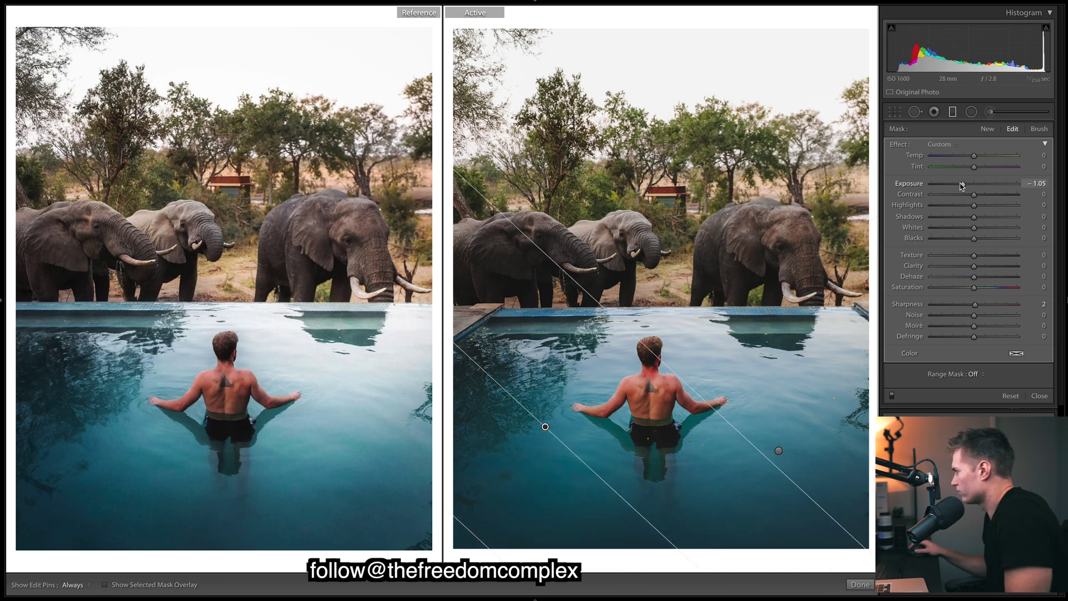
{"action": "left_click", "coordinate": [860, 584]}
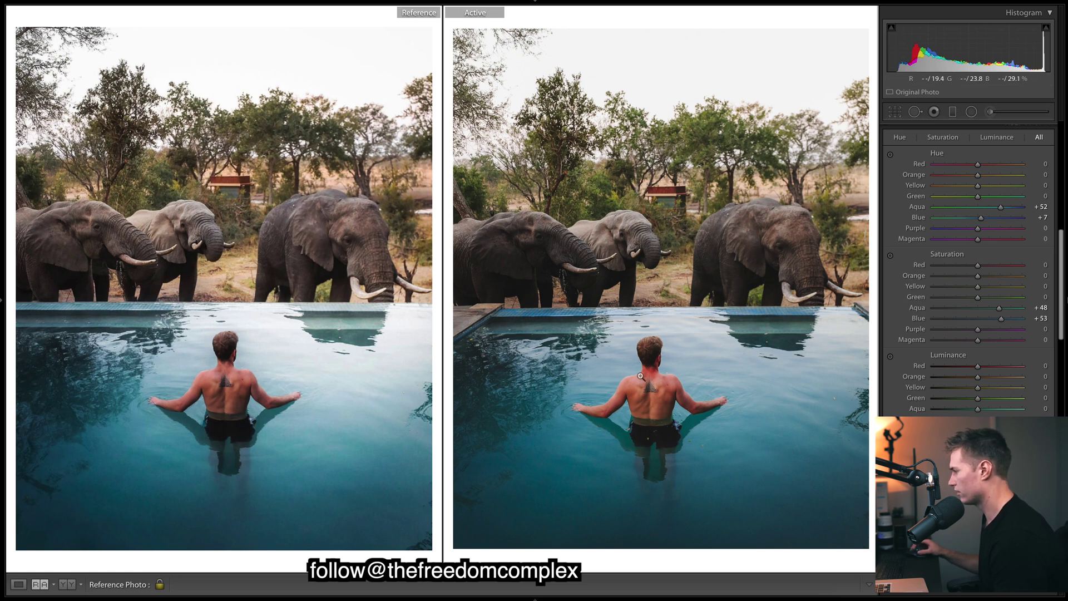
Check the brush mask over the swimmer and set its Contrast to 46 and Shadows to 19.
{"action": "scroll", "coordinate": [1012, 284], "scroll_direction": "down", "scroll_amount": 3}
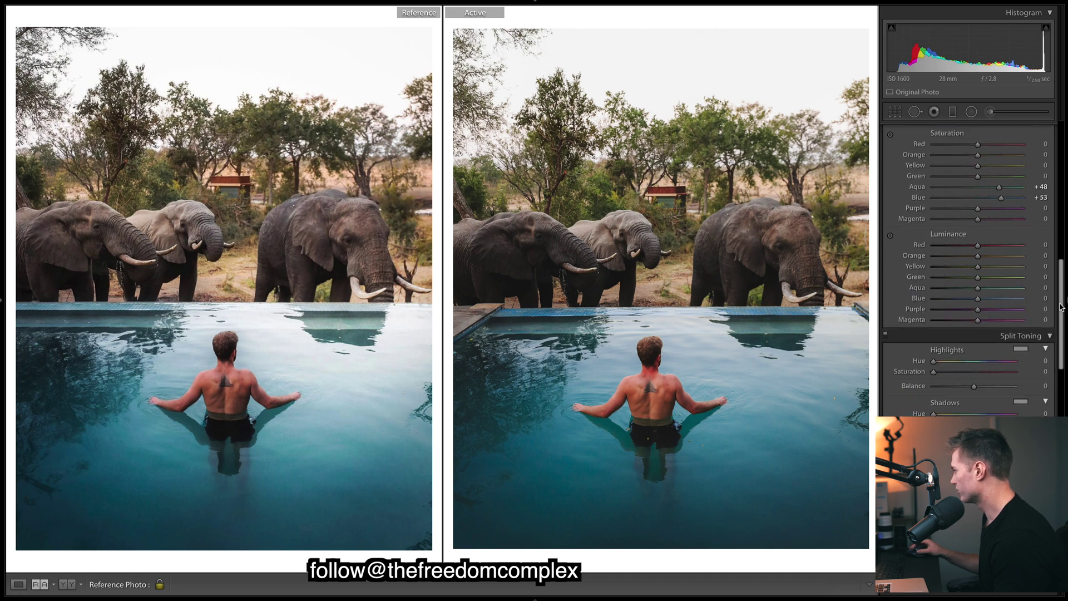
{"action": "scroll", "coordinate": [1011, 285], "scroll_direction": "up", "scroll_amount": 3}
{"action": "left_click", "coordinate": [989, 113]}
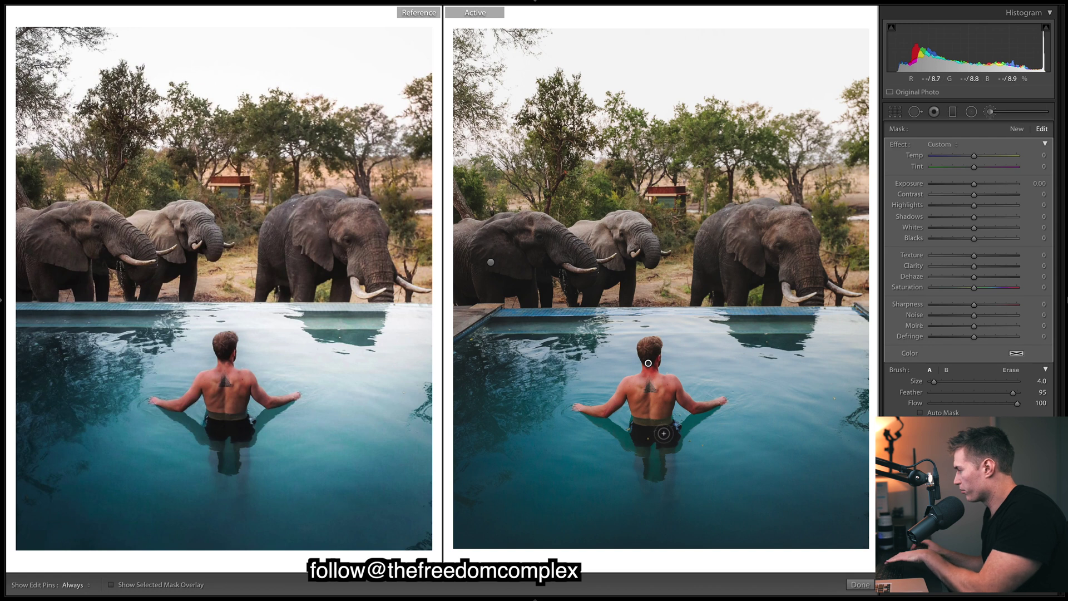
{"action": "key", "text": "o"}
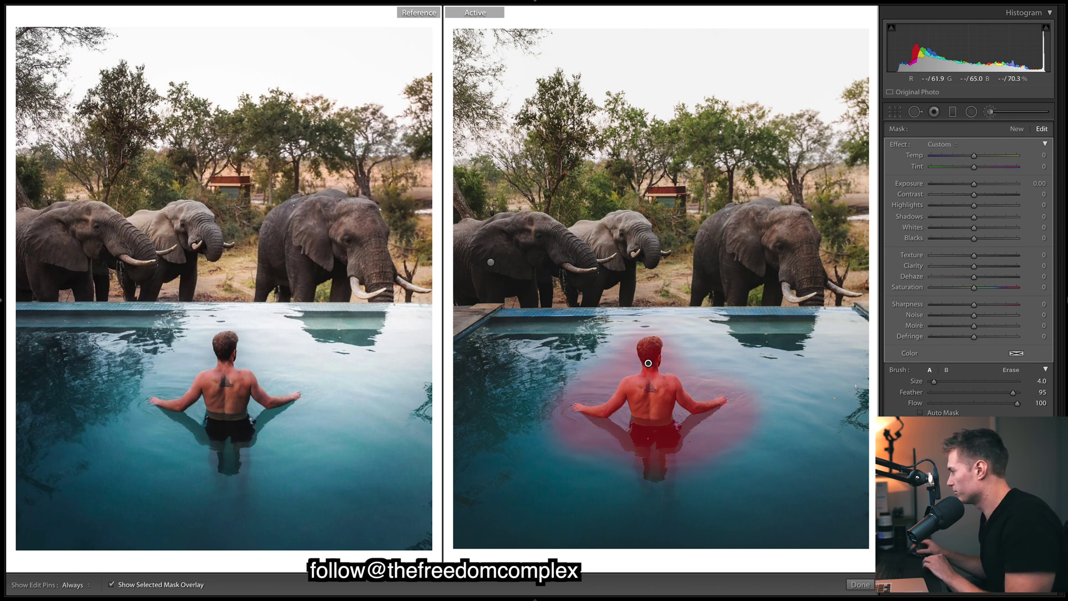
{"action": "key", "text": "o"}
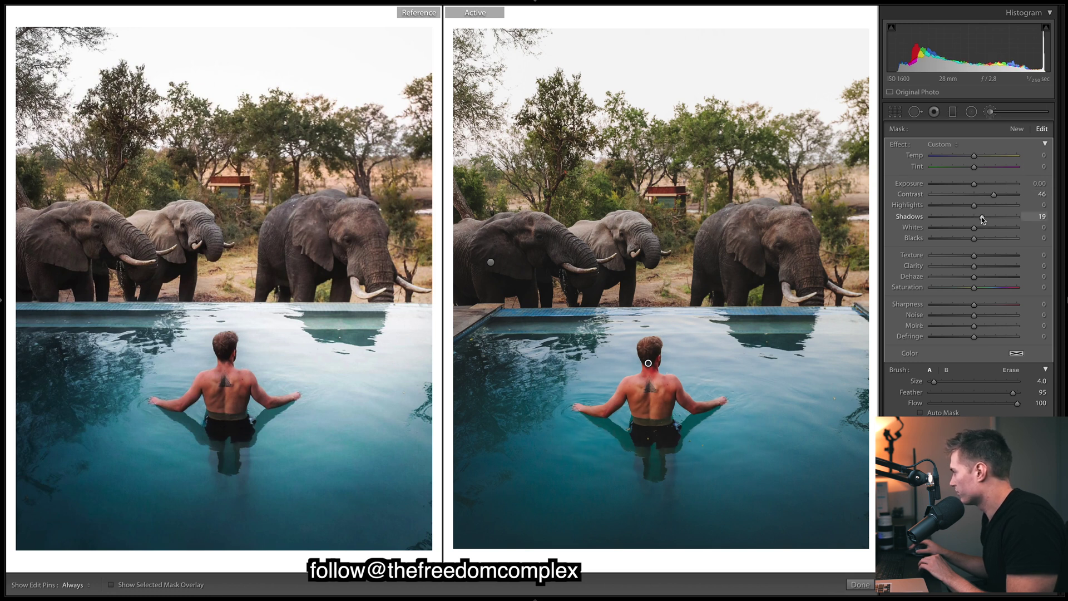
{"action": "scroll", "coordinate": [983, 234], "scroll_direction": "down", "scroll_amount": 10}
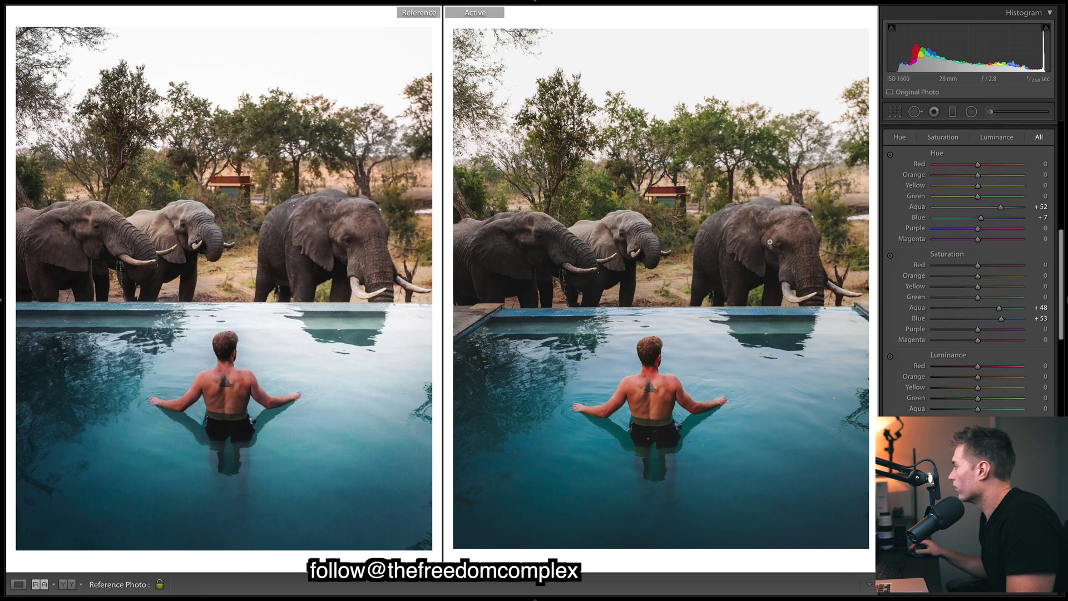
Check the brush mask on the elephants and brighten it by setting its Exposure to 0.85.
{"action": "left_click", "coordinate": [491, 262]}
{"action": "key", "text": "o"}
{"action": "key", "text": "o"}
{"action": "key", "text": "o"}
{"action": "key", "text": "o"}
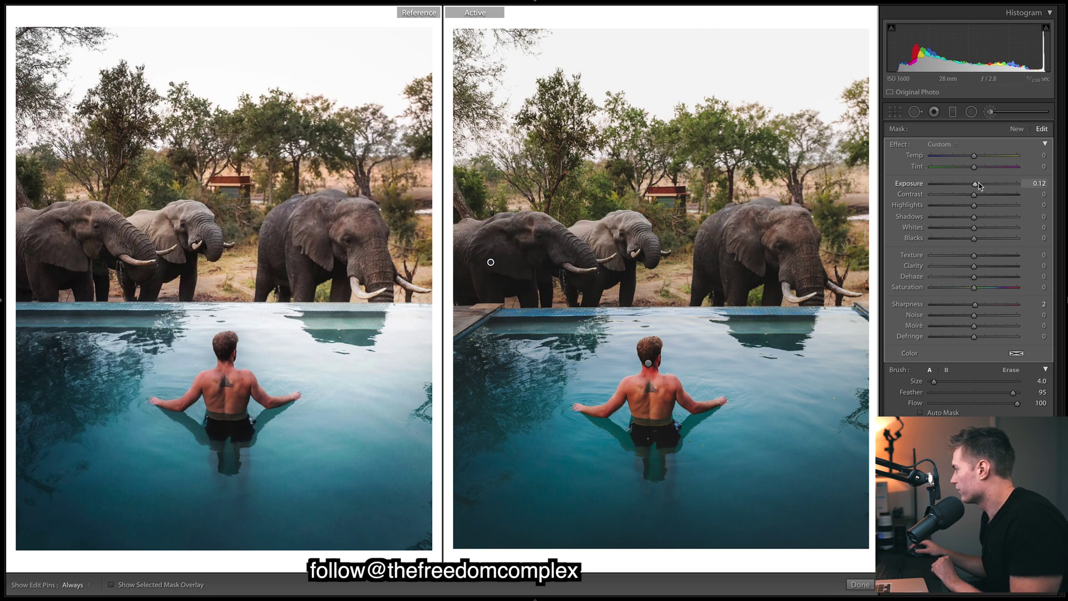
{"action": "left_click_drag", "start_coordinate": [979, 182], "coordinate": [983, 183]}
{"action": "left_click", "coordinate": [860, 585]}
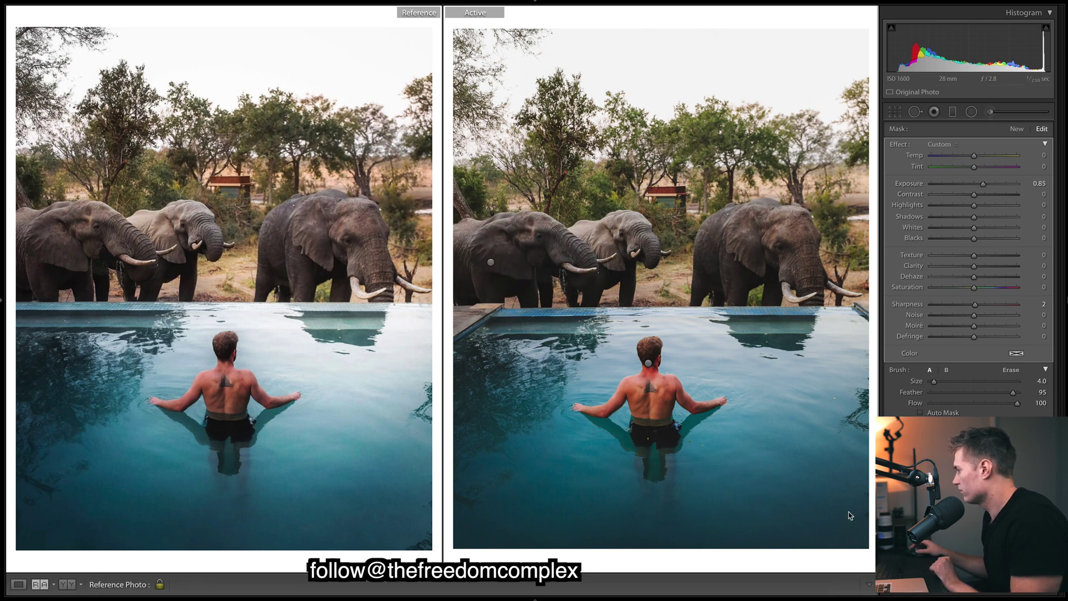
Lift the existing radial filter spanning the elephants by setting Exposure to 0.30, Contrast to 16 and Shadows to 21.
{"action": "left_click", "coordinate": [971, 112]}
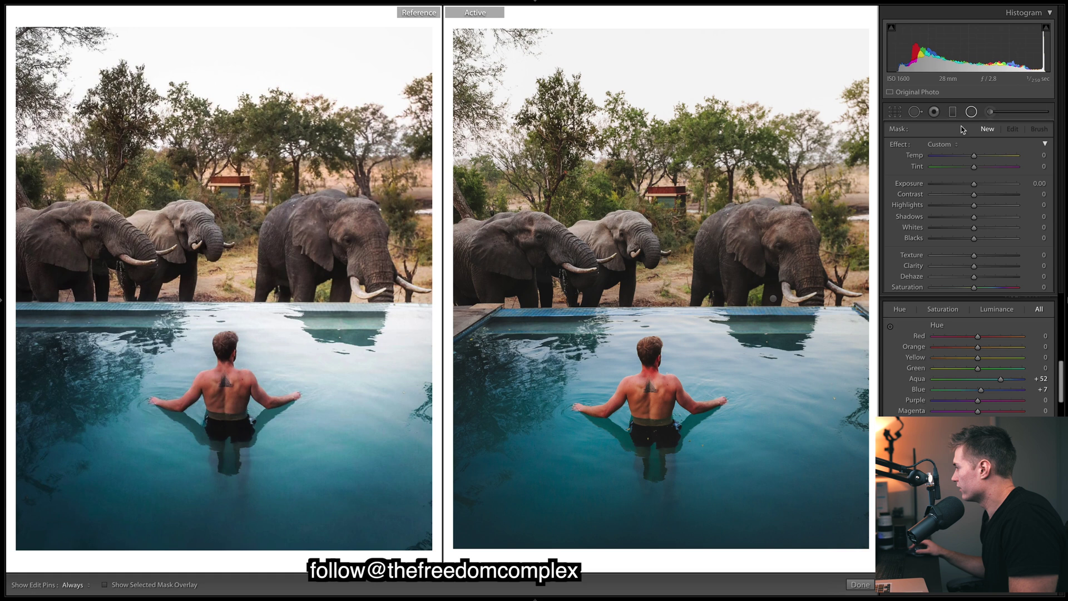
{"action": "left_click", "coordinate": [664, 261]}
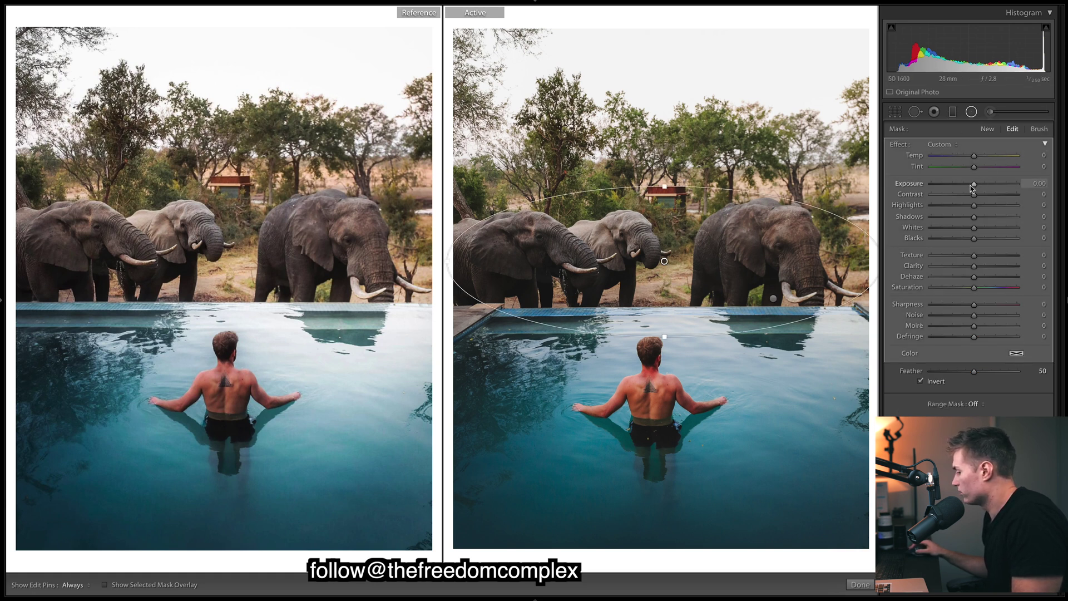
{"action": "left_click_drag", "start_coordinate": [973, 188], "coordinate": [977, 187]}
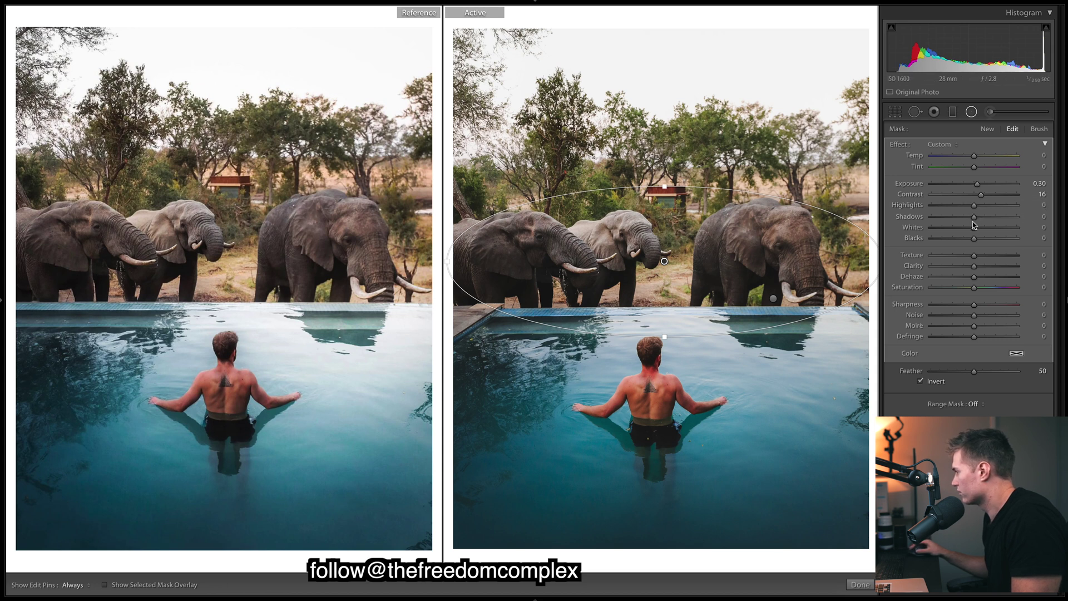
{"action": "left_click_drag", "start_coordinate": [974, 217], "coordinate": [983, 221]}
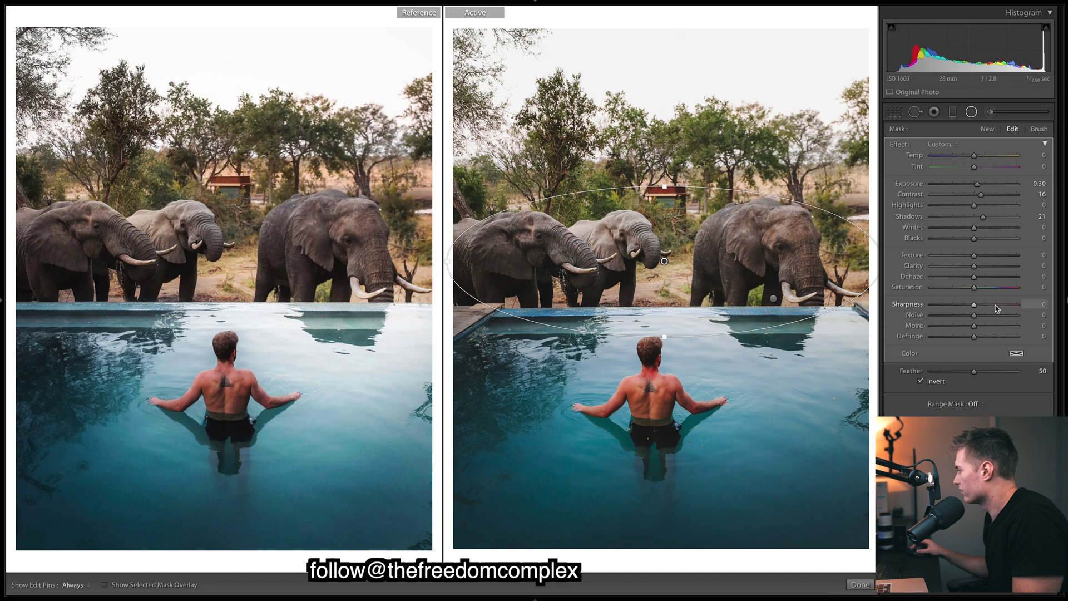
{"action": "left_click", "coordinate": [996, 305]}
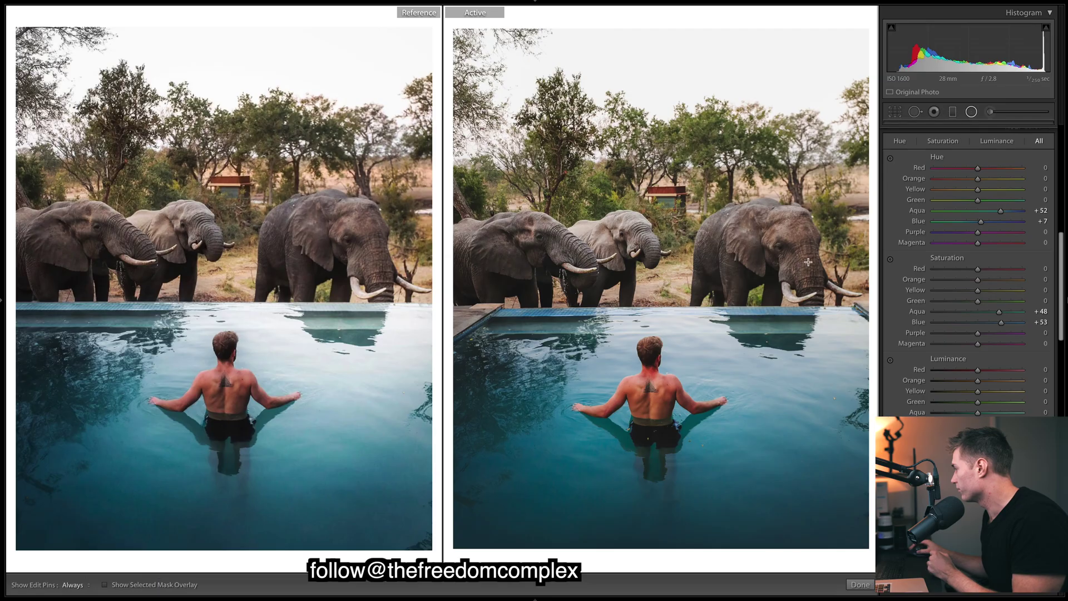
Review the existing radial filter near the largest elephant's tusks, and close the radial filter tool.
{"action": "key", "text": "shift+m"}
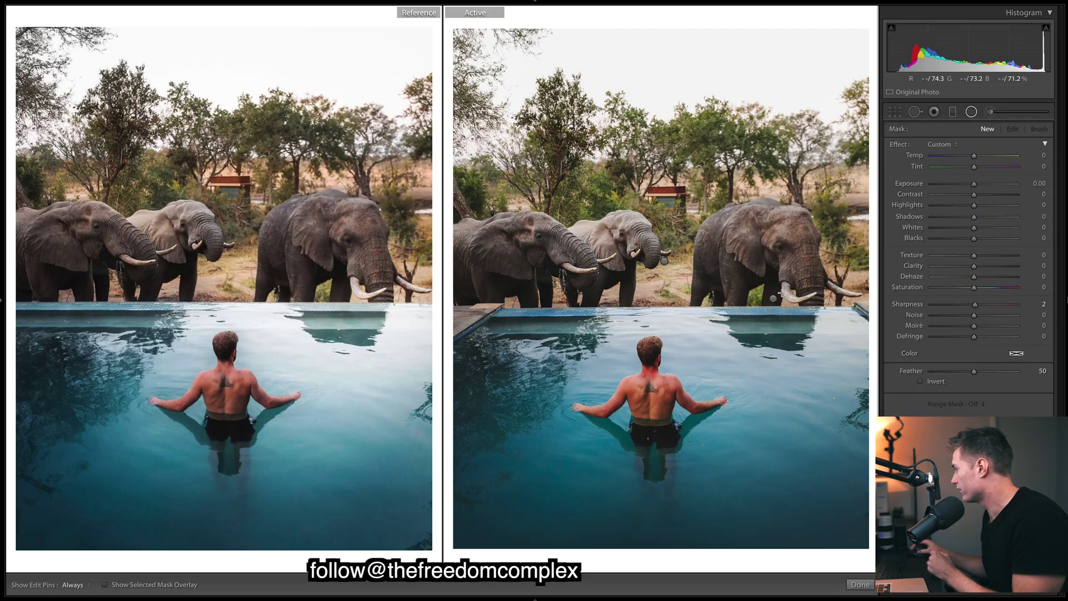
{"action": "left_click_drag", "start_coordinate": [775, 299], "coordinate": [858, 215]}
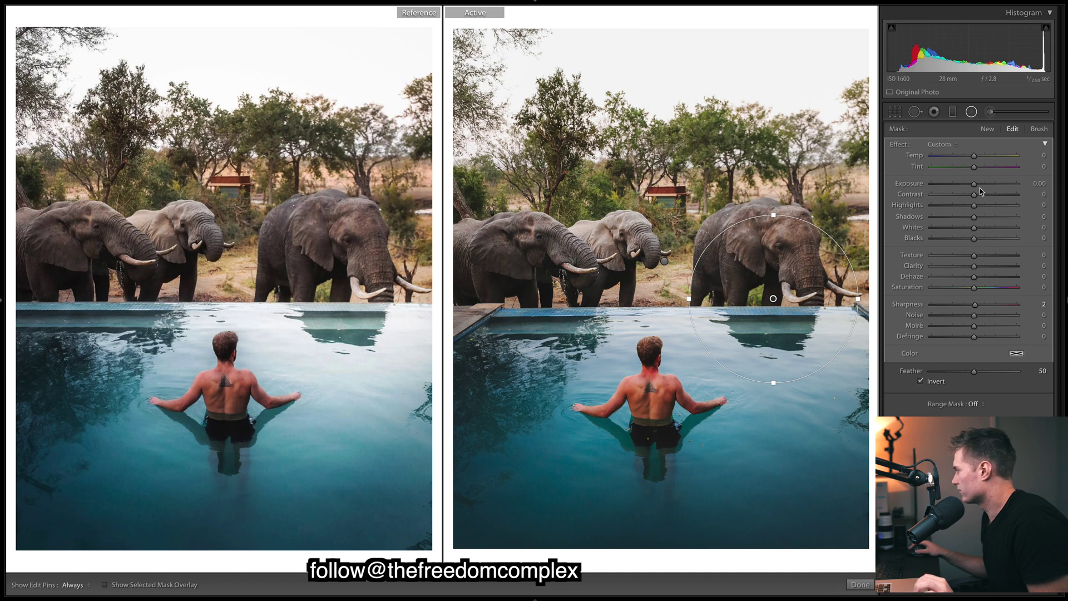
{"action": "left_click", "coordinate": [860, 585]}
Brighten the water's blue tones by setting the HSL Luminance of Blue to +51 and of Aqua to +61.
{"action": "scroll", "coordinate": [1053, 217], "scroll_direction": "down", "scroll_amount": 10}
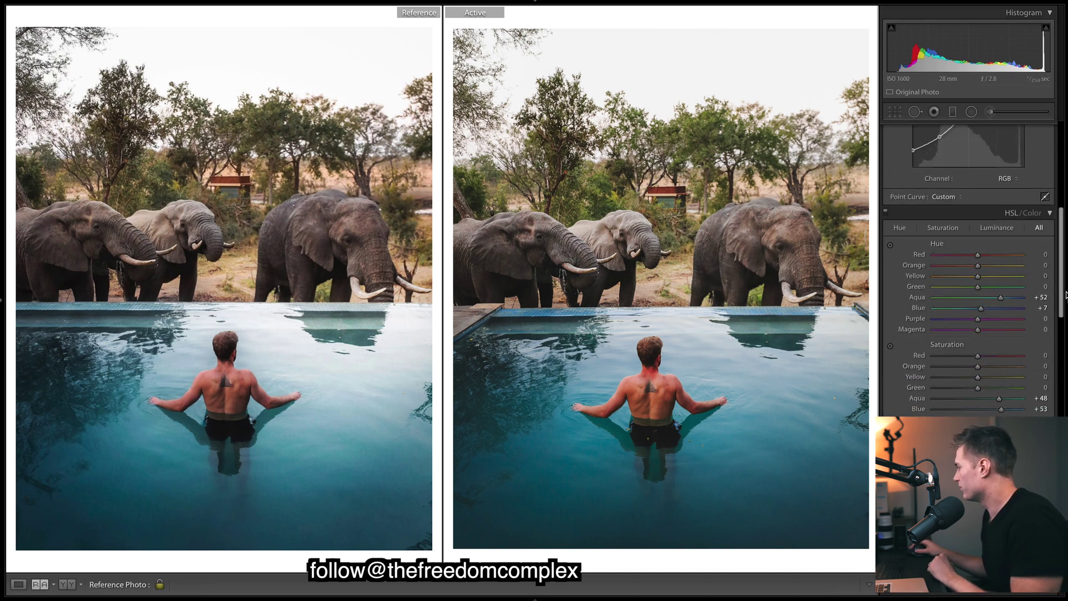
{"action": "scroll", "coordinate": [1067, 304], "scroll_direction": "down", "scroll_amount": 3}
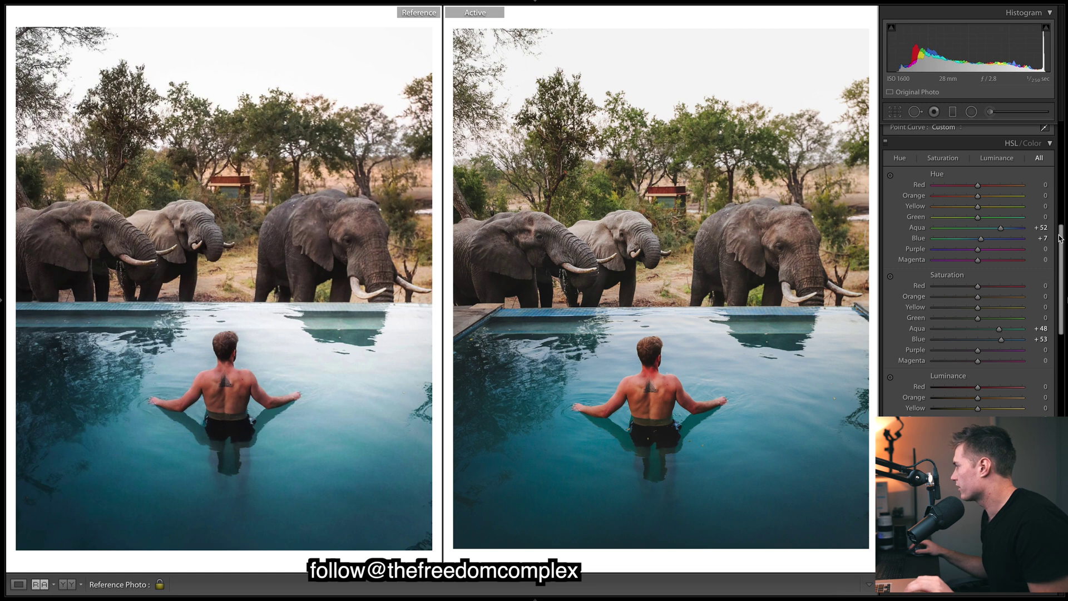
{"action": "scroll", "coordinate": [1063, 242], "scroll_direction": "down", "scroll_amount": 1}
{"action": "scroll", "coordinate": [1062, 242], "scroll_direction": "down", "scroll_amount": 2}
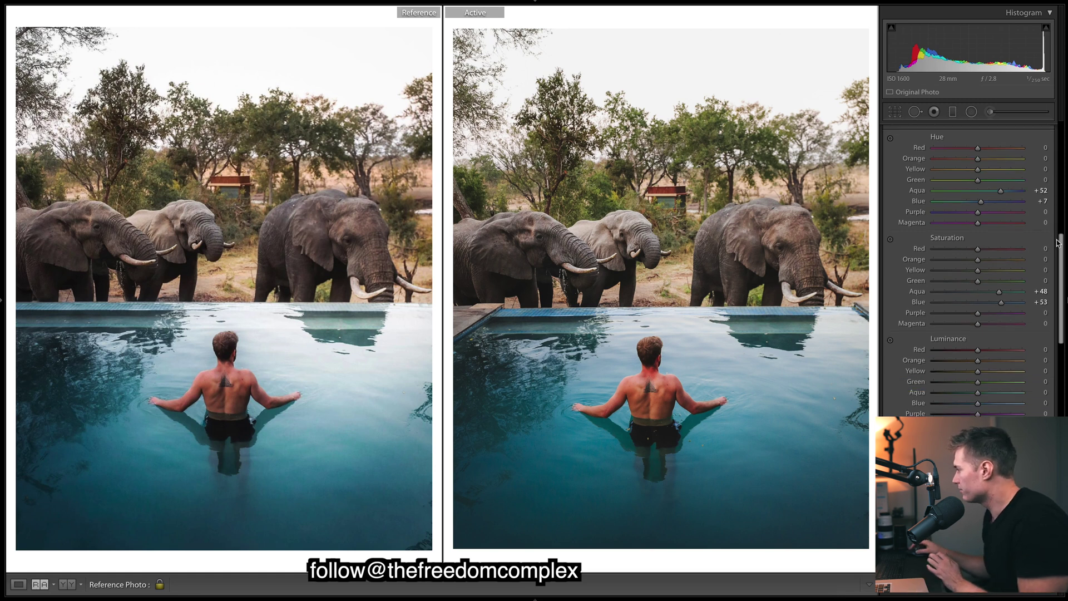
{"action": "scroll", "coordinate": [1061, 245], "scroll_direction": "down", "scroll_amount": 6}
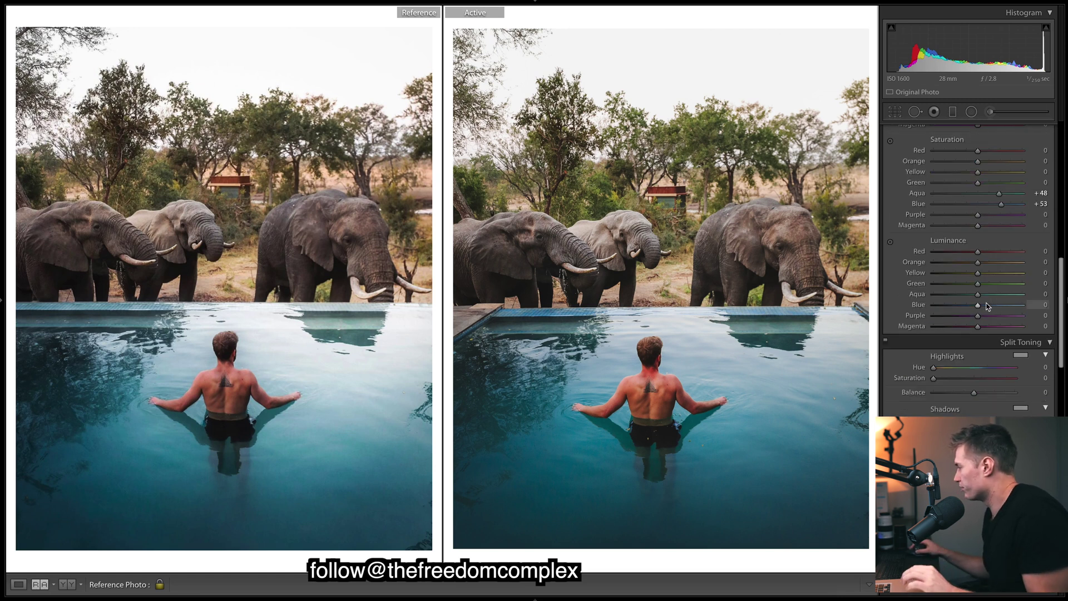
{"action": "left_click_drag", "start_coordinate": [977, 304], "coordinate": [1001, 307]}
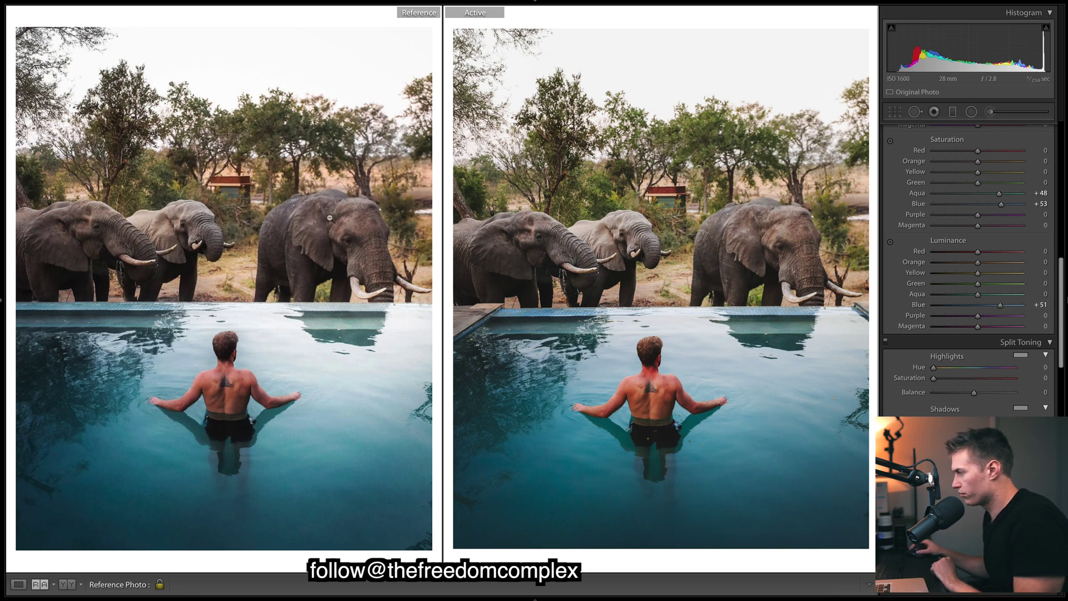
{"action": "left_click_drag", "start_coordinate": [1000, 307], "coordinate": [1001, 307]}
{"action": "left_click", "coordinate": [996, 295]}
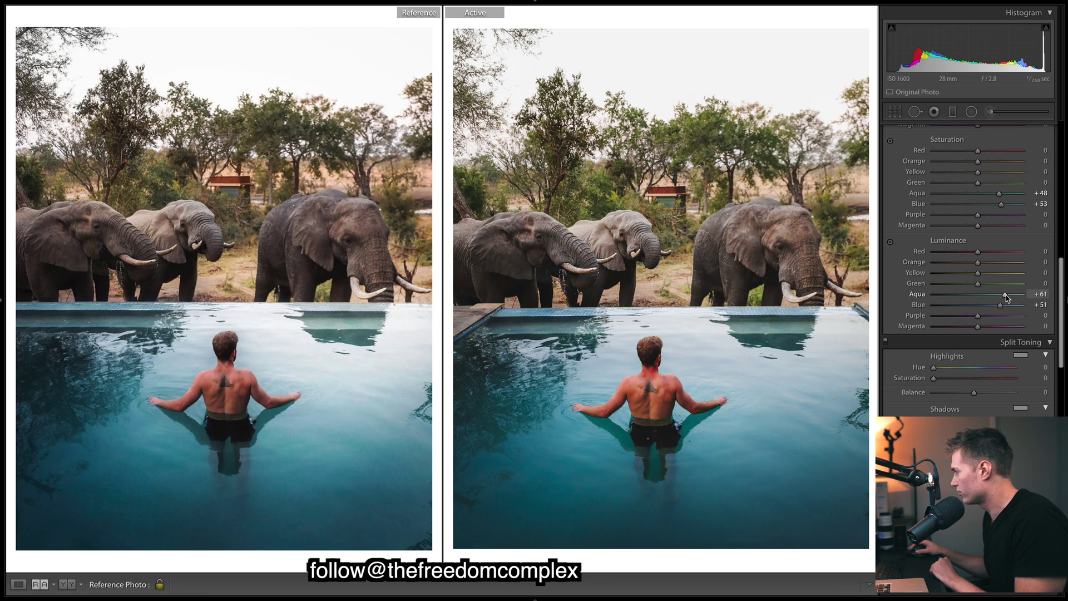
Tune the foliage colours in HSL: Saturation of Green −100 and Yellow −1, Hue of Yellow −13 and Green −29.
{"action": "scroll", "coordinate": [1007, 298], "scroll_direction": "up", "scroll_amount": 3}
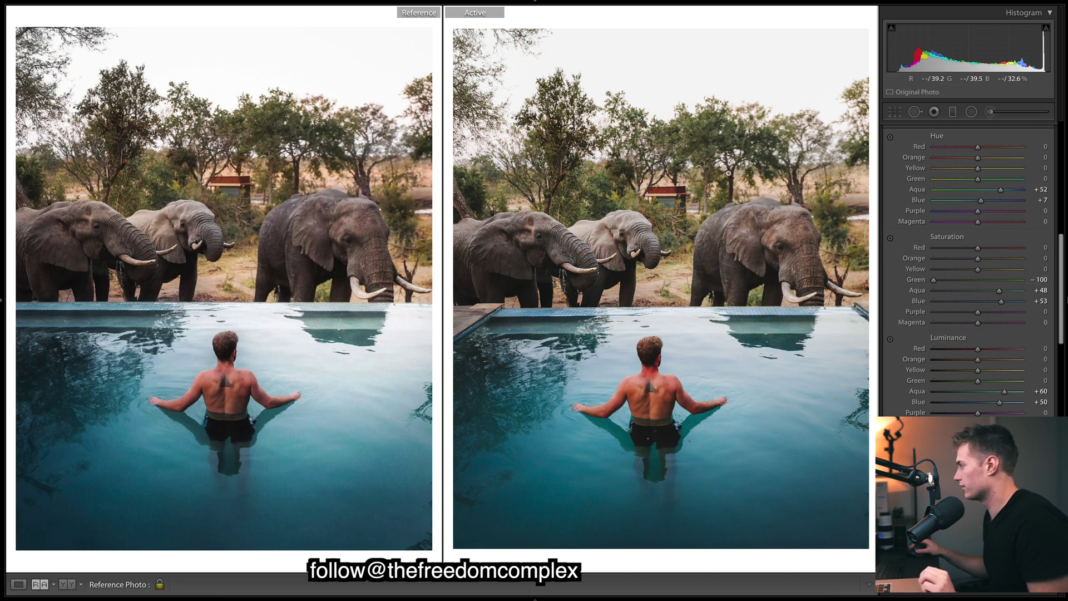
{"action": "mouse_move", "coordinate": [978, 269]}
{"action": "left_mouse_down"}
{"action": "mouse_move", "coordinate": [953, 272]}
{"action": "mouse_move", "coordinate": [979, 271]}
{"action": "left_mouse_up"}
{"action": "scroll", "coordinate": [979, 270], "scroll_direction": "up", "scroll_amount": 2}
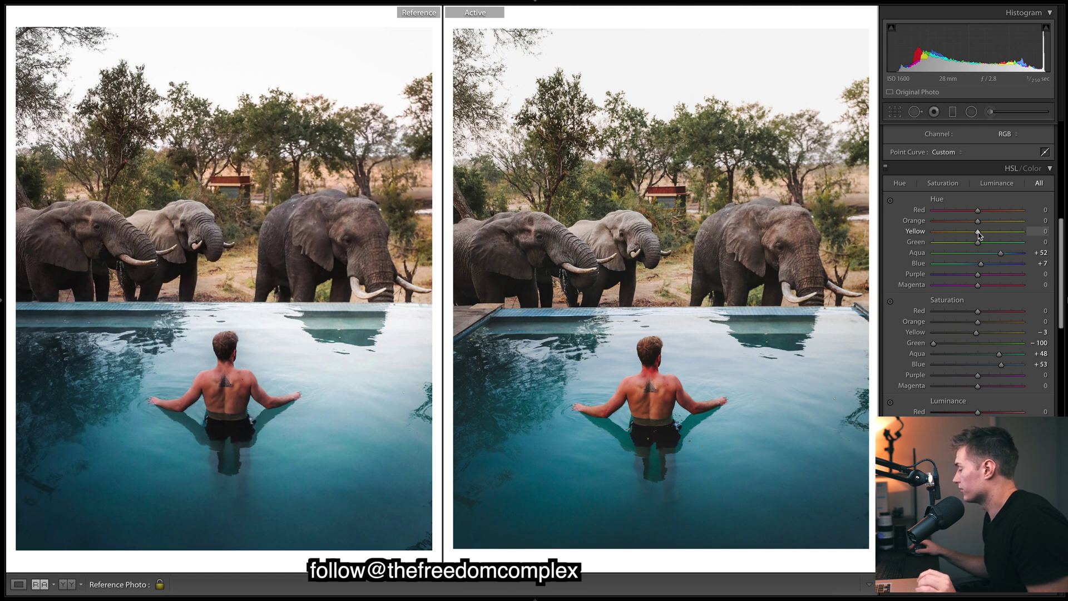
{"action": "mouse_move", "coordinate": [979, 234]}
{"action": "left_mouse_down"}
{"action": "mouse_move", "coordinate": [931, 232]}
{"action": "mouse_move", "coordinate": [975, 234]}
{"action": "left_mouse_up"}
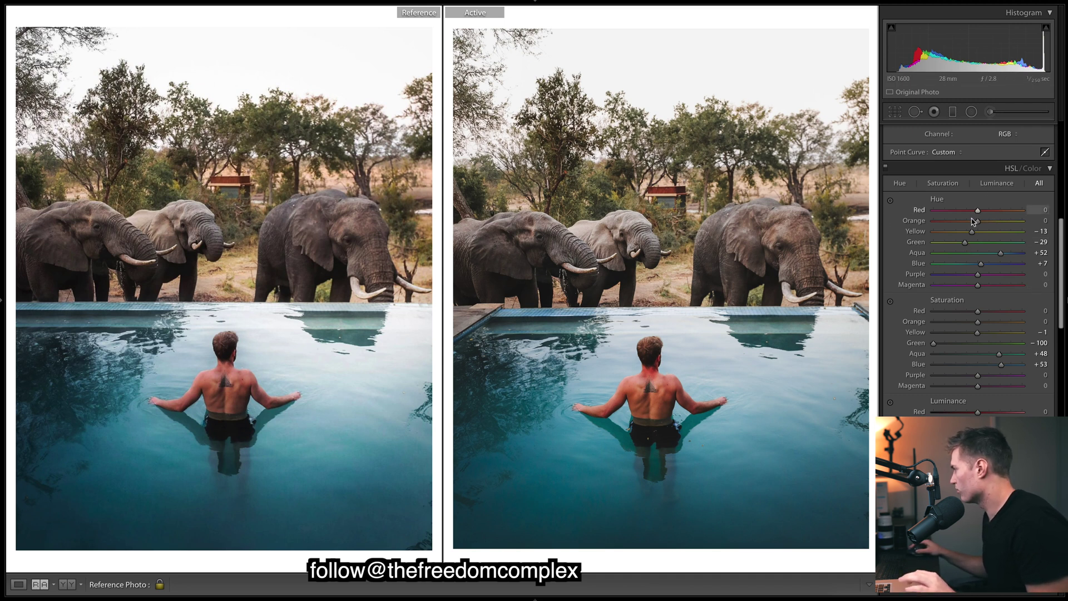
Adjust the skin tones in HSL: Orange Hue −21 and Saturation −20, Red Hue +55 and Saturation −67.
{"action": "left_click_drag", "start_coordinate": [978, 221], "coordinate": [969, 221]}
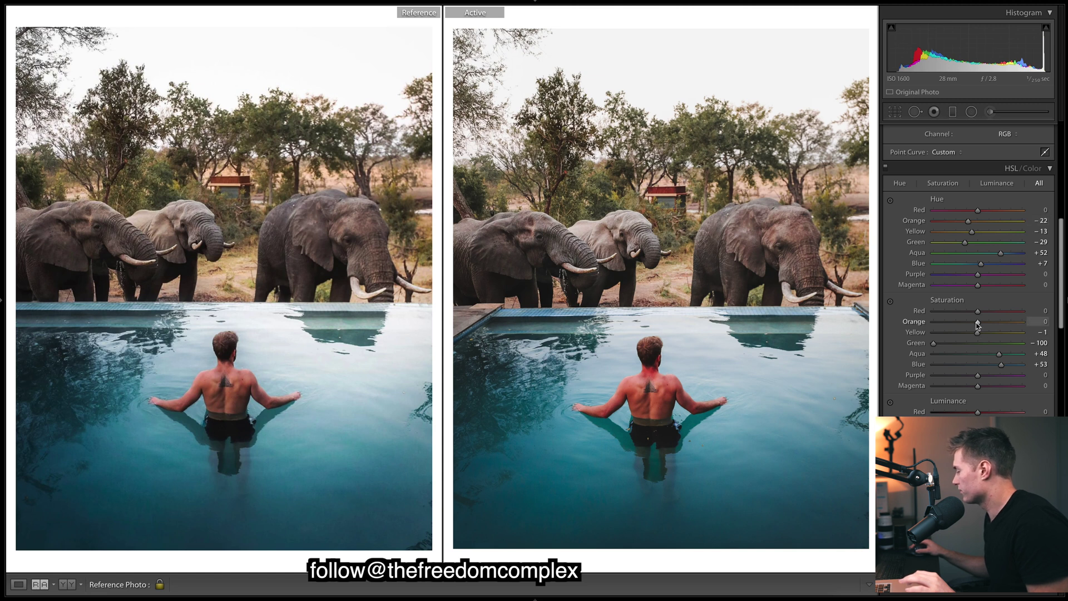
{"action": "left_click_drag", "start_coordinate": [974, 323], "coordinate": [968, 324]}
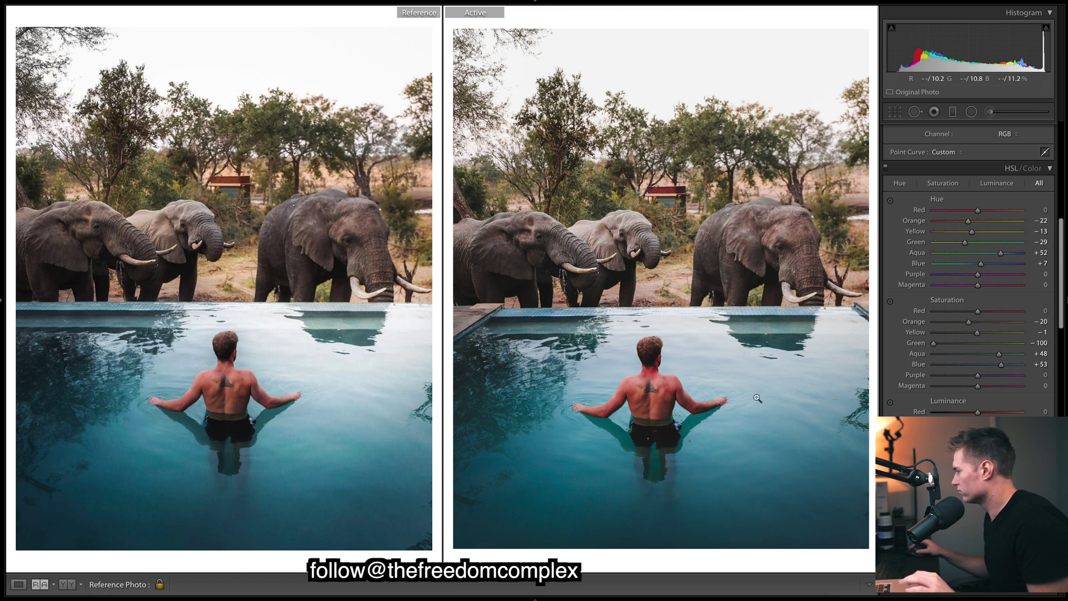
{"action": "left_click_drag", "start_coordinate": [977, 210], "coordinate": [1034, 222]}
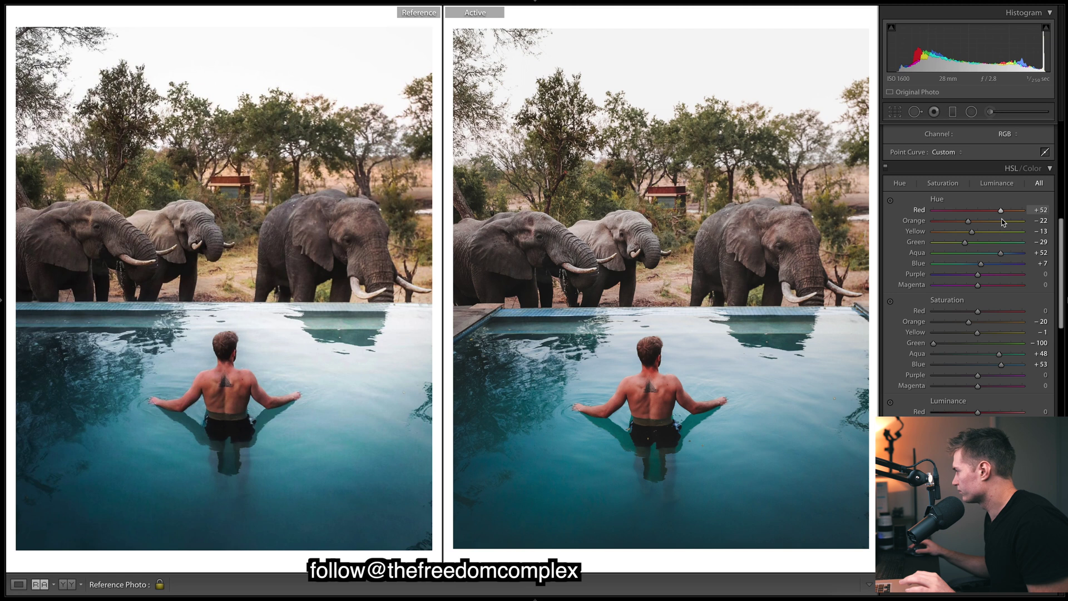
{"action": "scroll", "coordinate": [1005, 222], "scroll_direction": "down", "scroll_amount": 2}
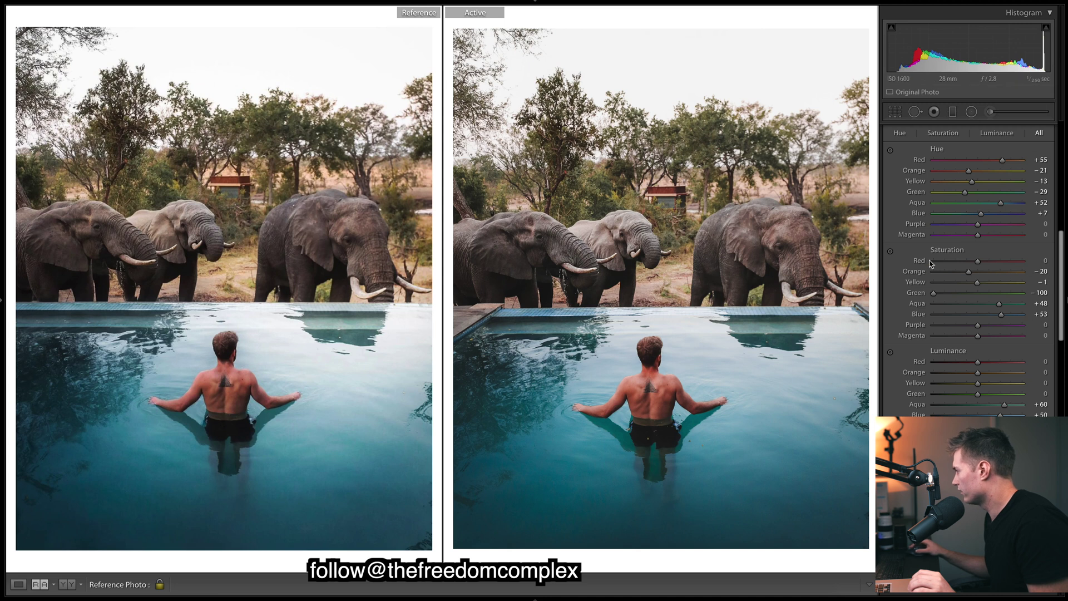
{"action": "left_click_drag", "start_coordinate": [933, 261], "coordinate": [949, 263]}
Set the HSL Luminance of Orange to −15 and Red to +7, and darken the Green luminance slightly.
{"action": "scroll", "coordinate": [948, 263], "scroll_direction": "down", "scroll_amount": 3}
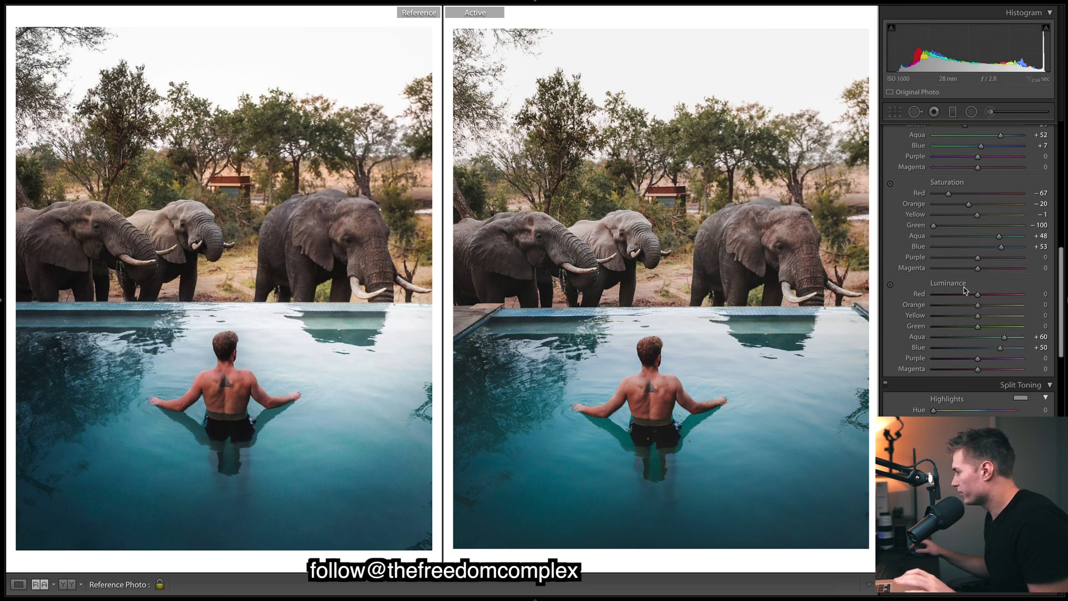
{"action": "left_click_drag", "start_coordinate": [981, 306], "coordinate": [978, 307]}
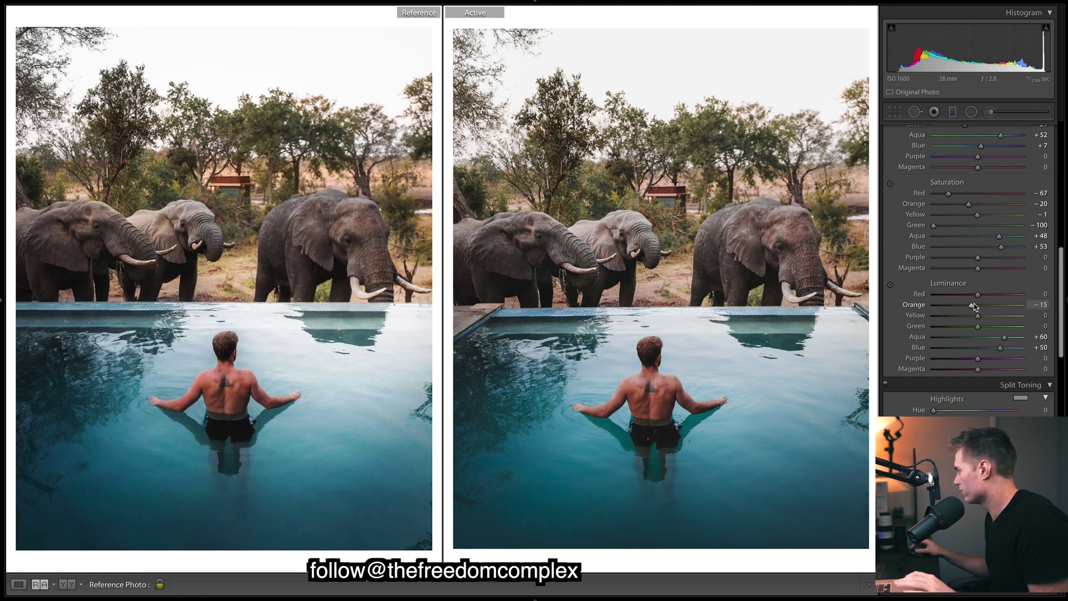
{"action": "left_click_drag", "start_coordinate": [978, 294], "coordinate": [971, 326]}
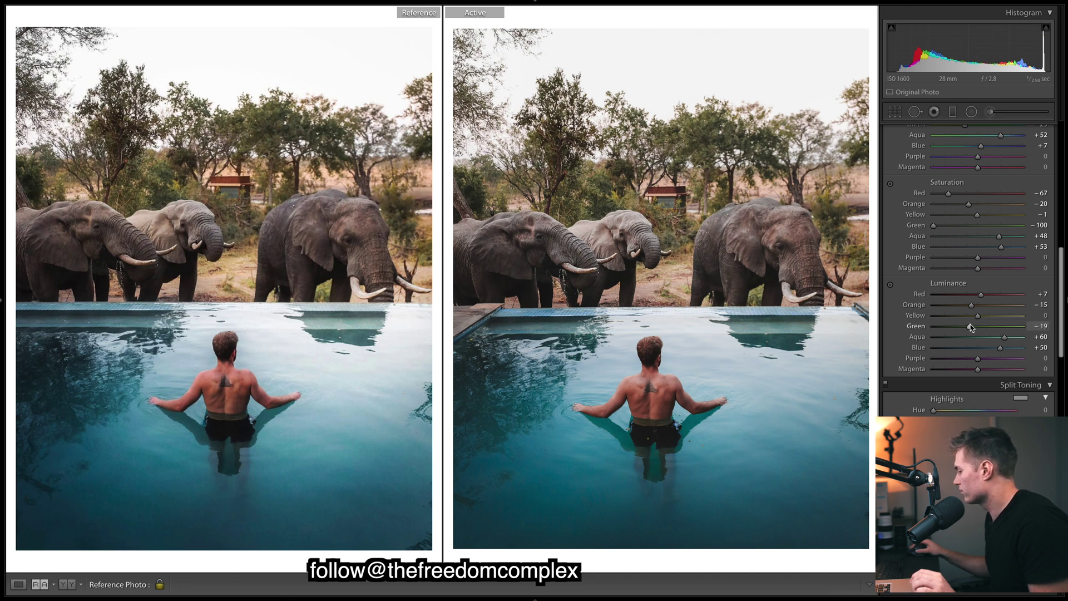
{"action": "left_click_drag", "start_coordinate": [971, 328], "coordinate": [973, 328]}
Review the two existing clone spots in the lower pool water, trying another source for the corner spot, and close the spot removal tool.
{"action": "scroll", "coordinate": [971, 301], "scroll_direction": "up", "scroll_amount": 3}
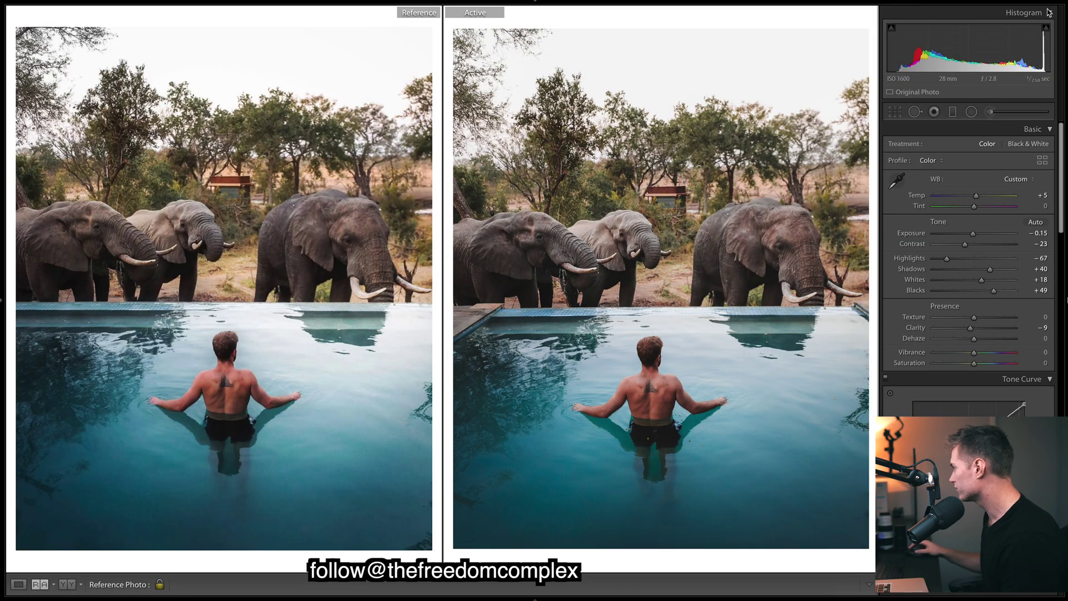
{"action": "left_click", "coordinate": [916, 113]}
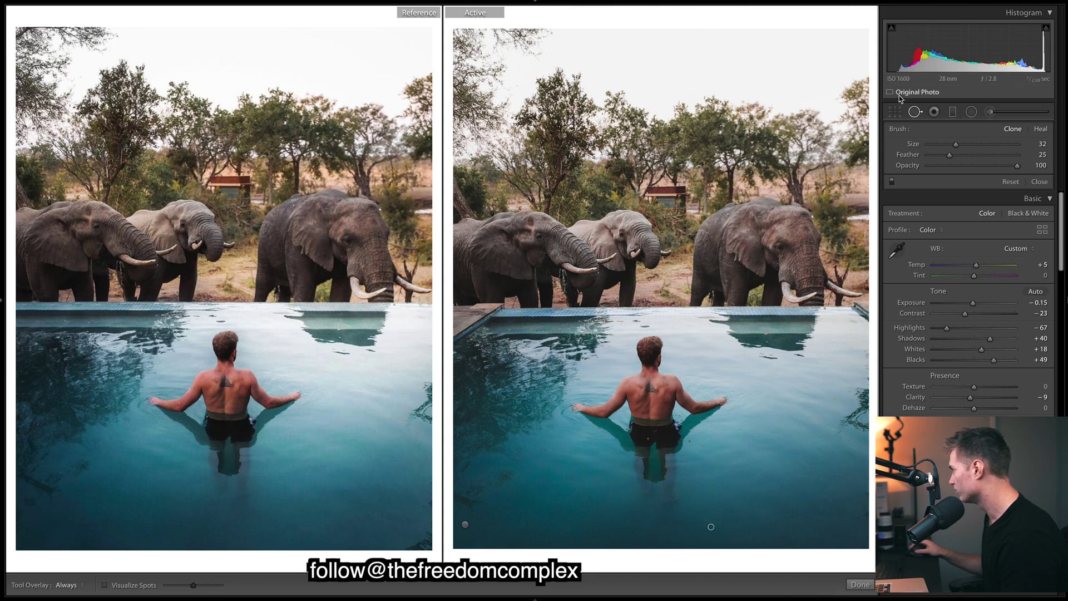
{"action": "left_click", "coordinate": [466, 525]}
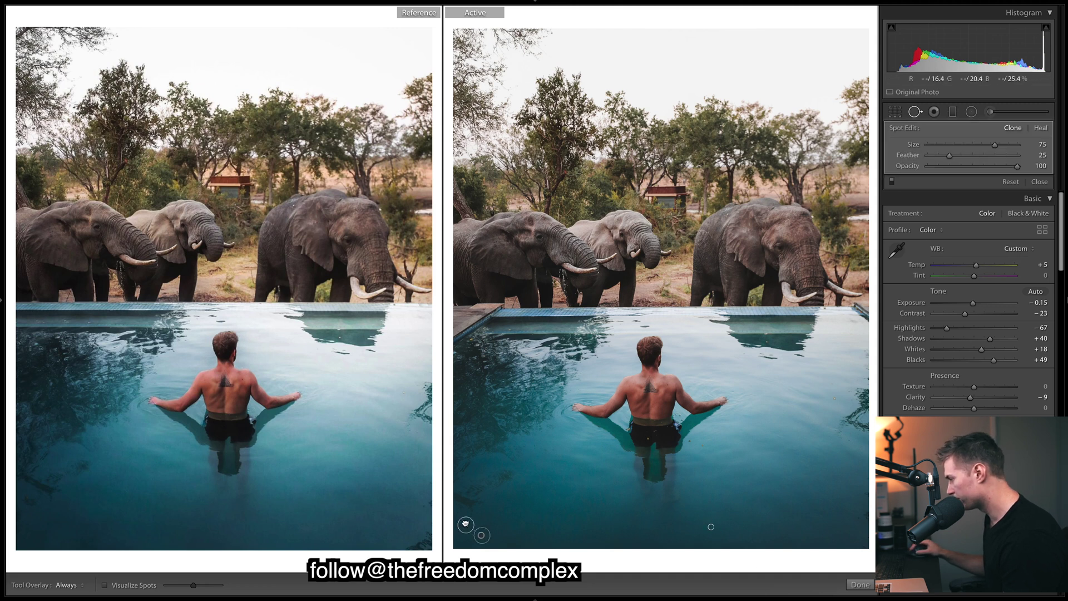
{"action": "mouse_move", "coordinate": [482, 534]}
{"action": "left_mouse_down"}
{"action": "mouse_move", "coordinate": [545, 529]}
{"action": "mouse_move", "coordinate": [470, 520]}
{"action": "left_mouse_up"}
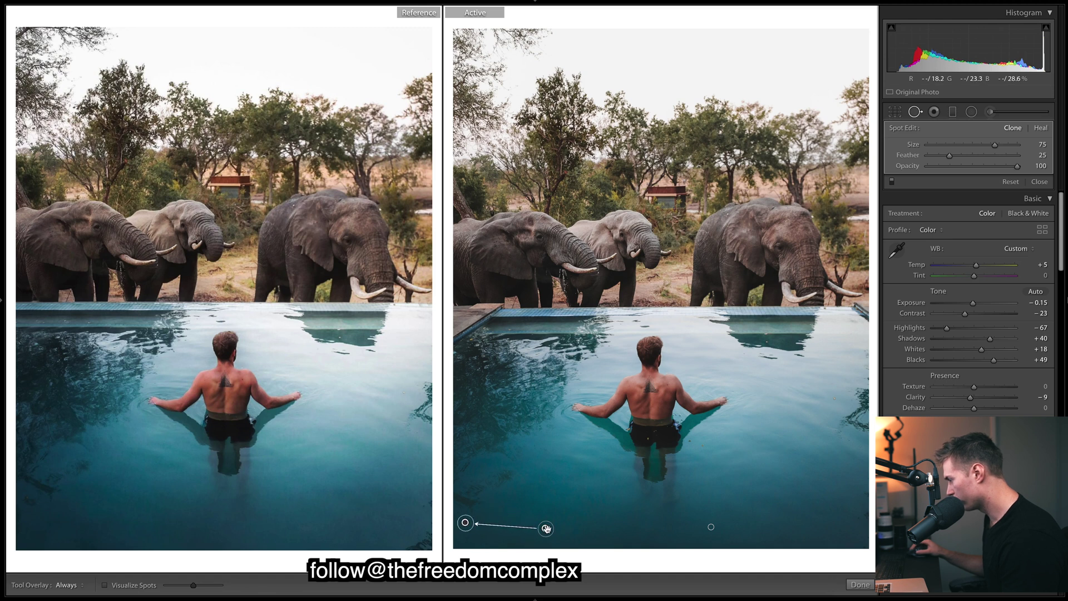
{"action": "left_click_drag", "start_coordinate": [546, 528], "coordinate": [477, 535]}
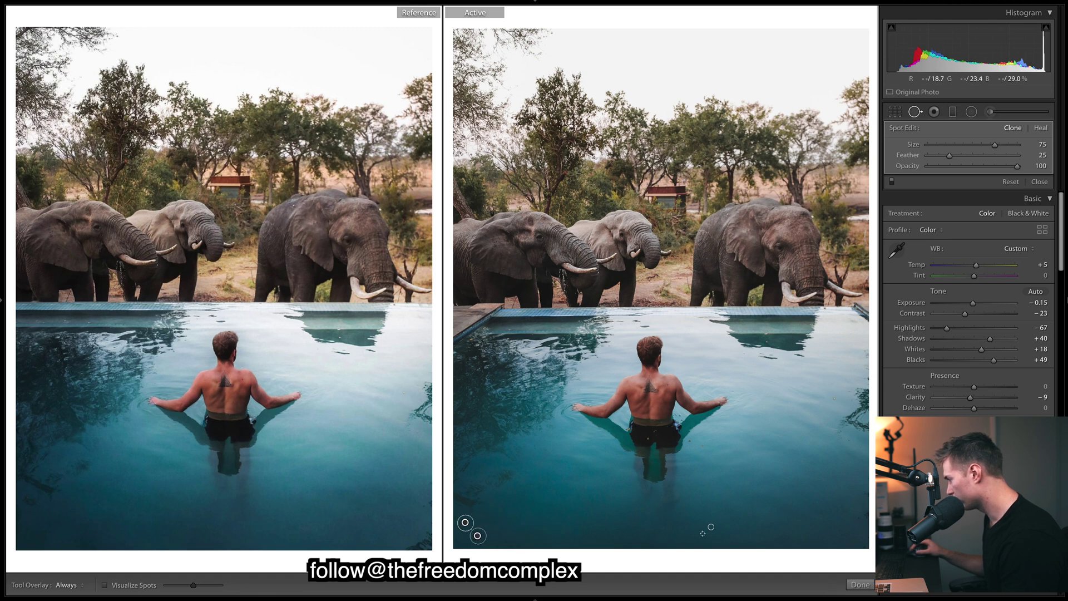
{"action": "left_click", "coordinate": [711, 526]}
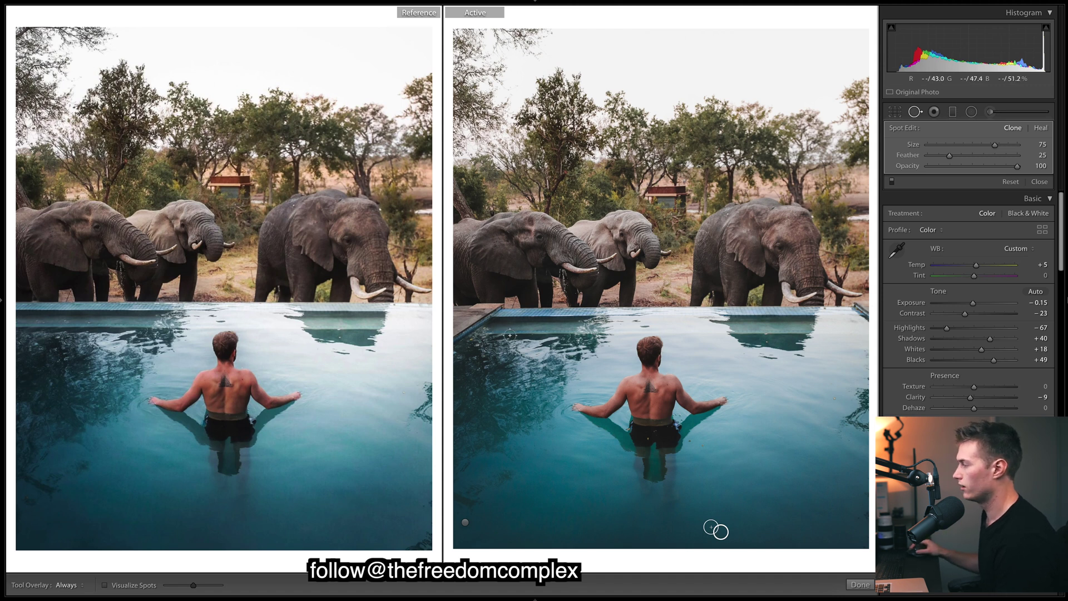
{"action": "left_click", "coordinate": [861, 585]}
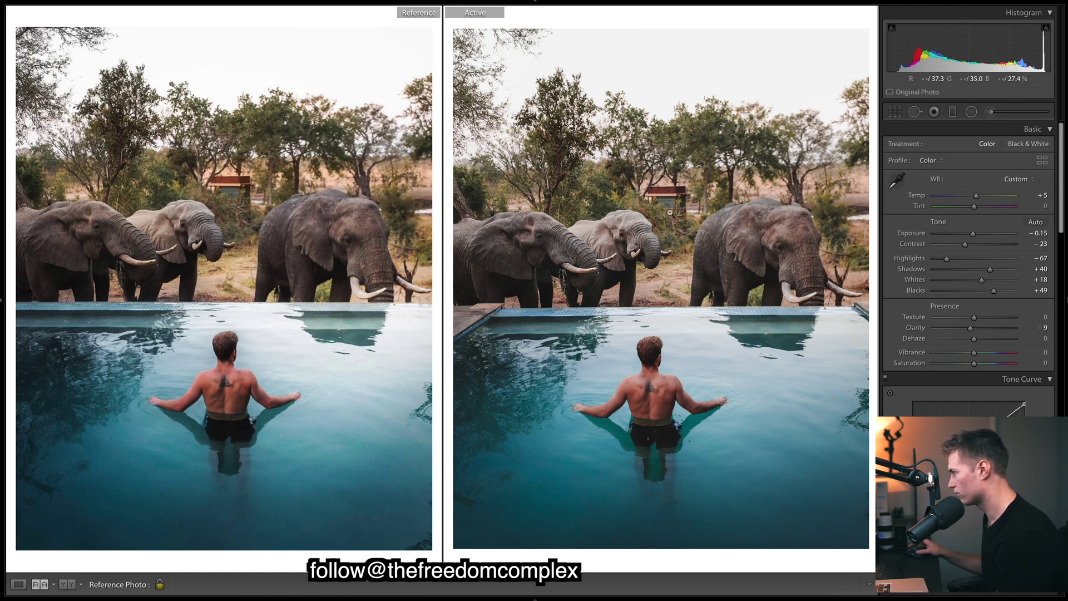
Open the active photo in Adobe Photoshop 2020 as a copy with Lightroom adjustments.
{"action": "right_click", "coordinate": [671, 212]}
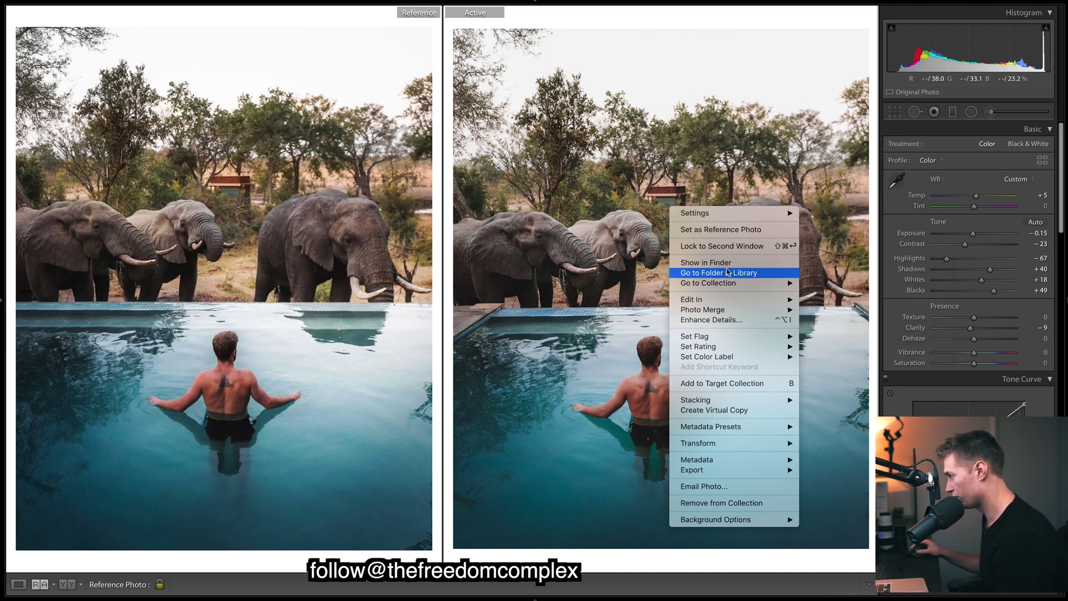
{"action": "mouse_move", "coordinate": [724, 301]}
{"action": "left_click", "coordinate": [834, 301]}
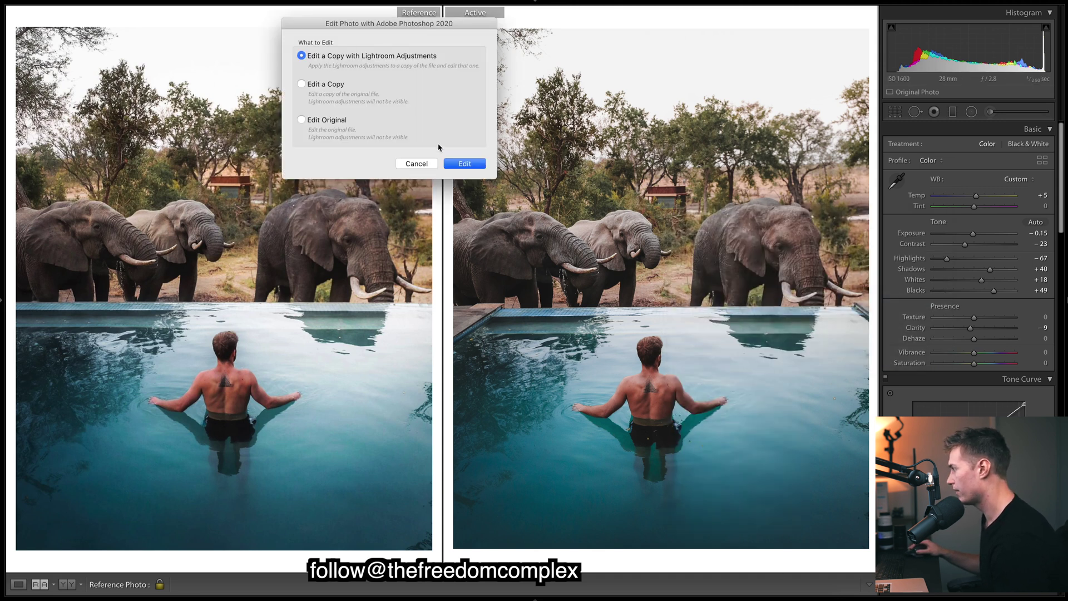
{"action": "left_click", "coordinate": [466, 163]}
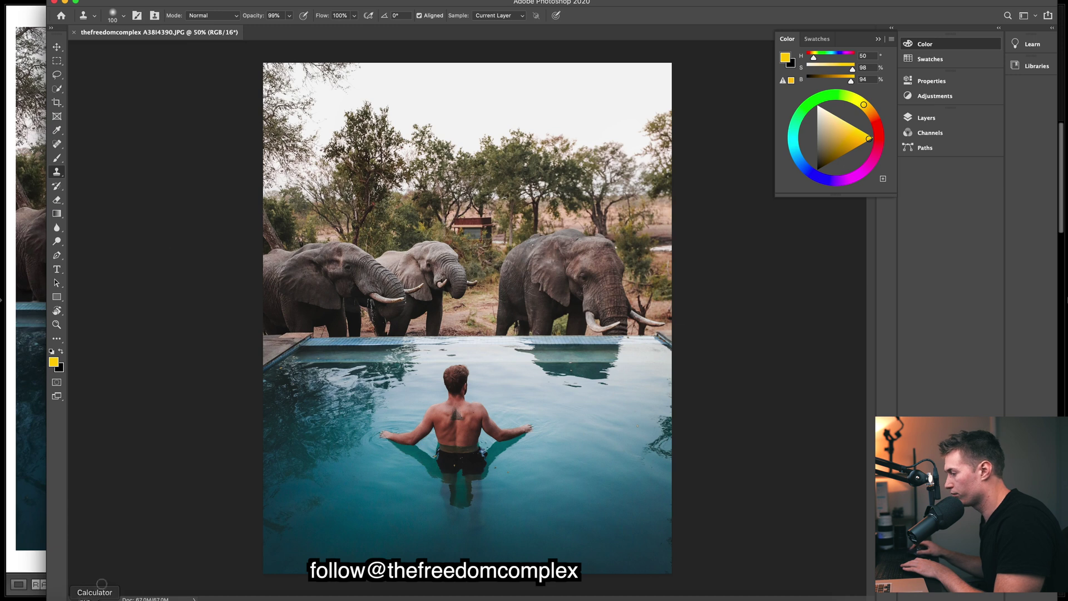
Clone the pool's tiled edge and water over the stone ledge at the pool's left corner with a 250 px Clone Stamp brush.
{"action": "type", "text": "80"}
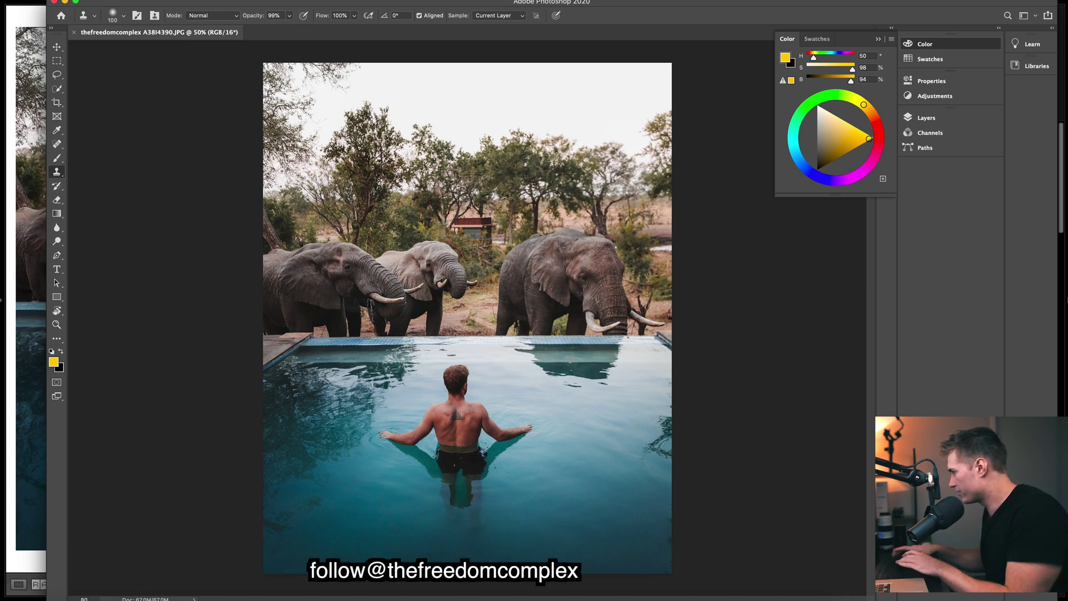
{"action": "key", "text": "Return"}
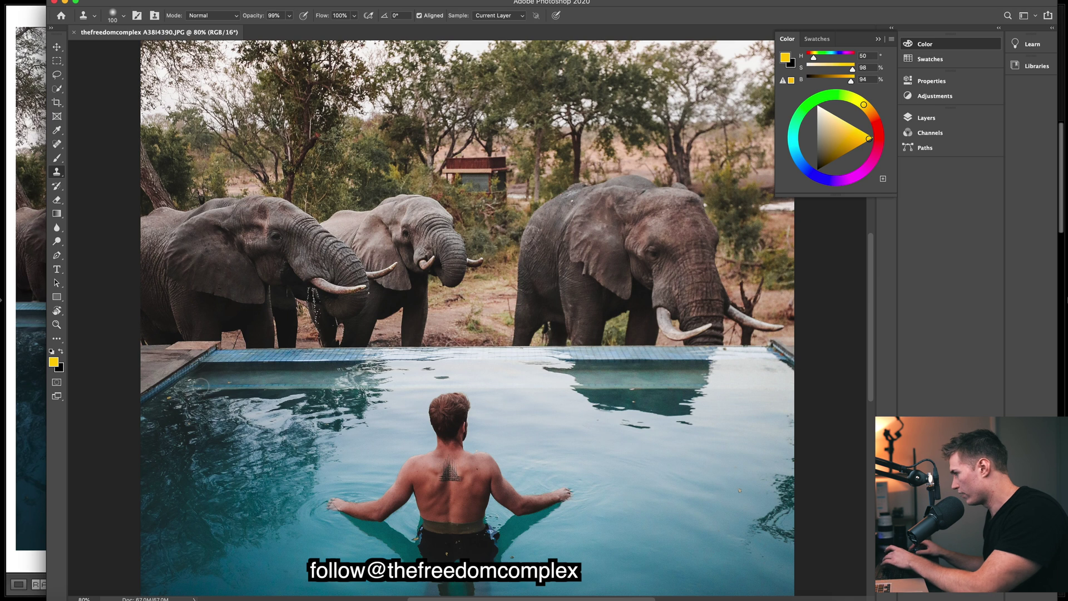
{"action": "key", "text": "bracketright"}
{"action": "key", "text": "bracketright"}
{"action": "key", "text": "bracketright"}
{"action": "key", "text": "bracketright"}
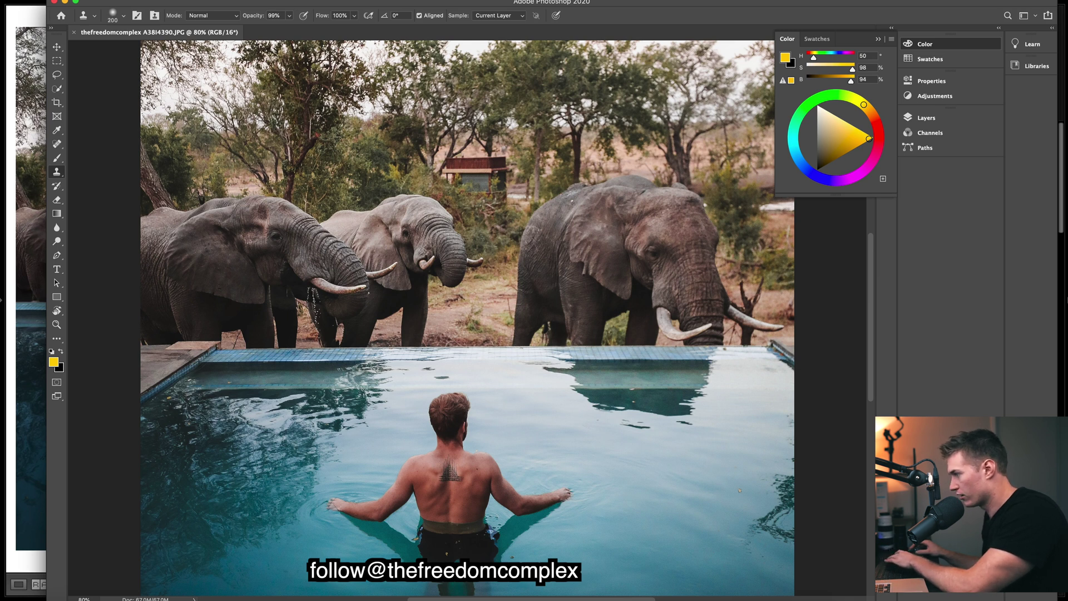
{"action": "key", "text": "bracketleft"}
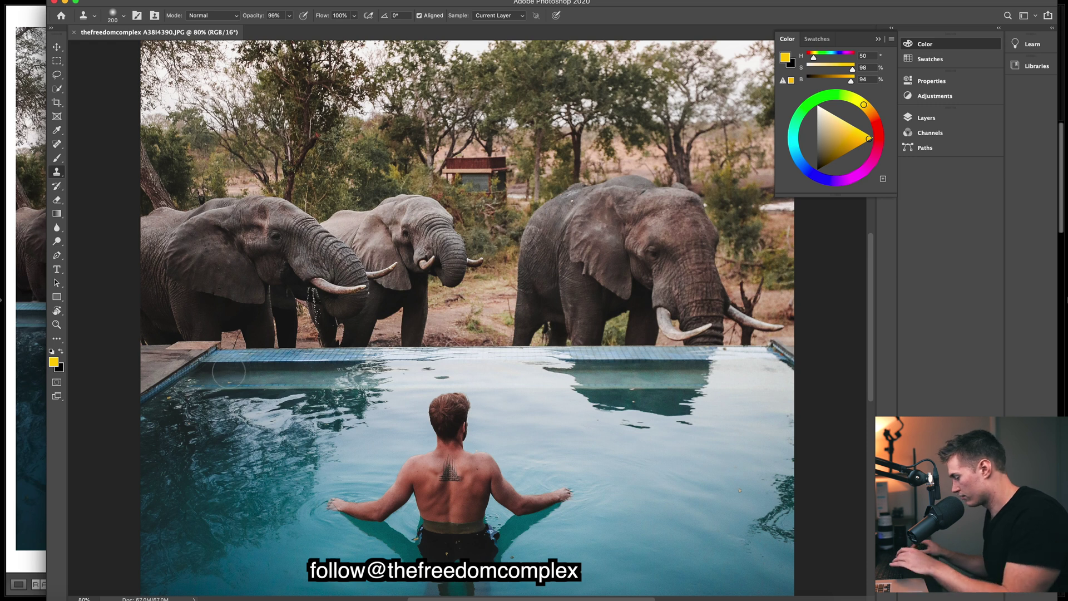
{"action": "key", "text": "bracketright"}
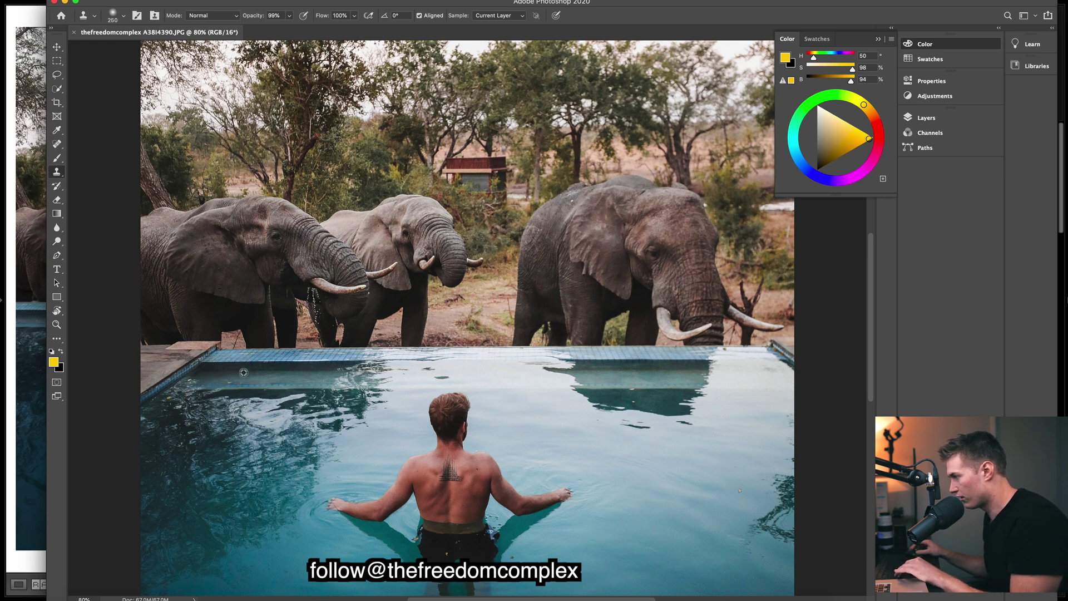
{"action": "left_click", "coordinate": [238, 372], "text": "alt"}
{"action": "left_click_drag", "start_coordinate": [209, 374], "coordinate": [133, 377]}
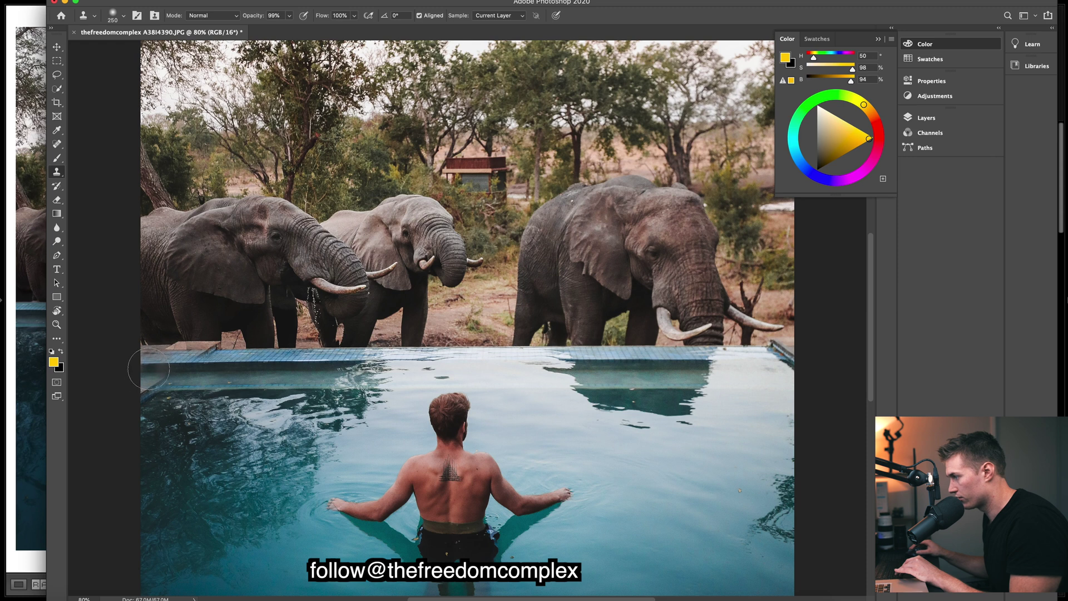
{"action": "left_click", "coordinate": [202, 373], "text": "alt"}
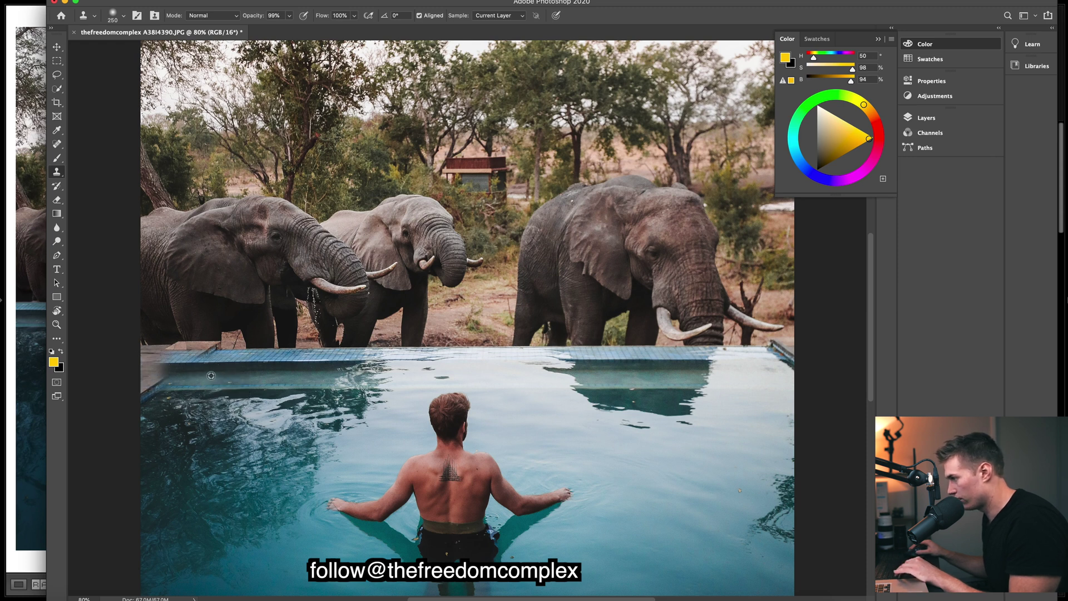
{"action": "left_click_drag", "start_coordinate": [175, 375], "coordinate": [156, 376]}
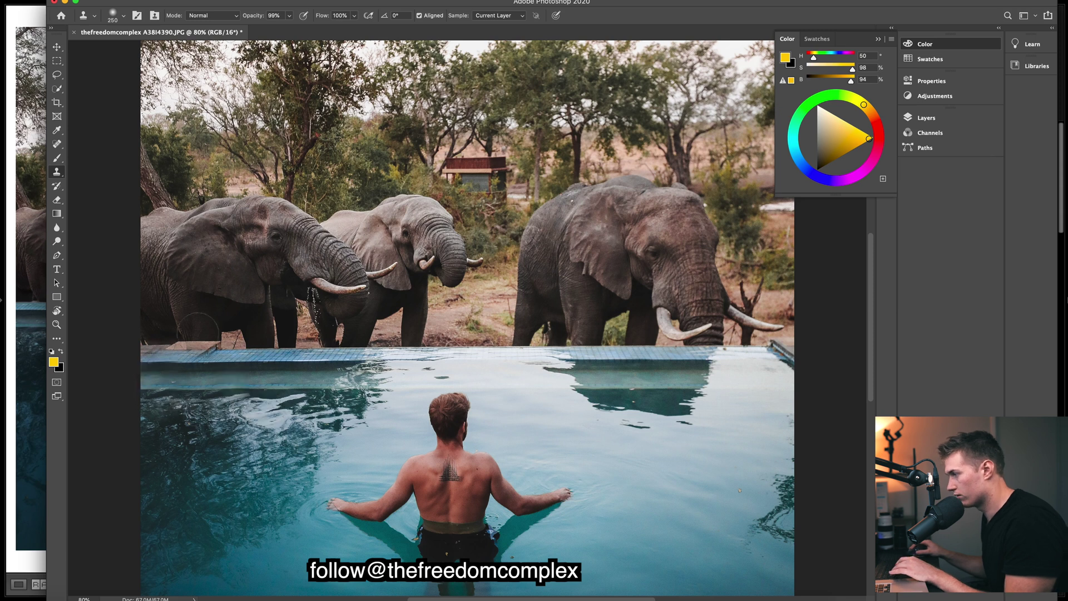
Clone the elephant's feet and nearby ground over the remaining stone above the pool's left edge with an 80 px brush.
{"action": "key", "text": "bracketleft"}
{"action": "key", "text": "bracketleft"}
{"action": "key", "text": "bracketleft"}
{"action": "key", "text": "bracketleft"}
{"action": "key", "text": "bracketleft"}
{"action": "key", "text": "bracketleft"}
{"action": "key", "text": "bracketleft"}
{"action": "key", "text": "bracketleft"}
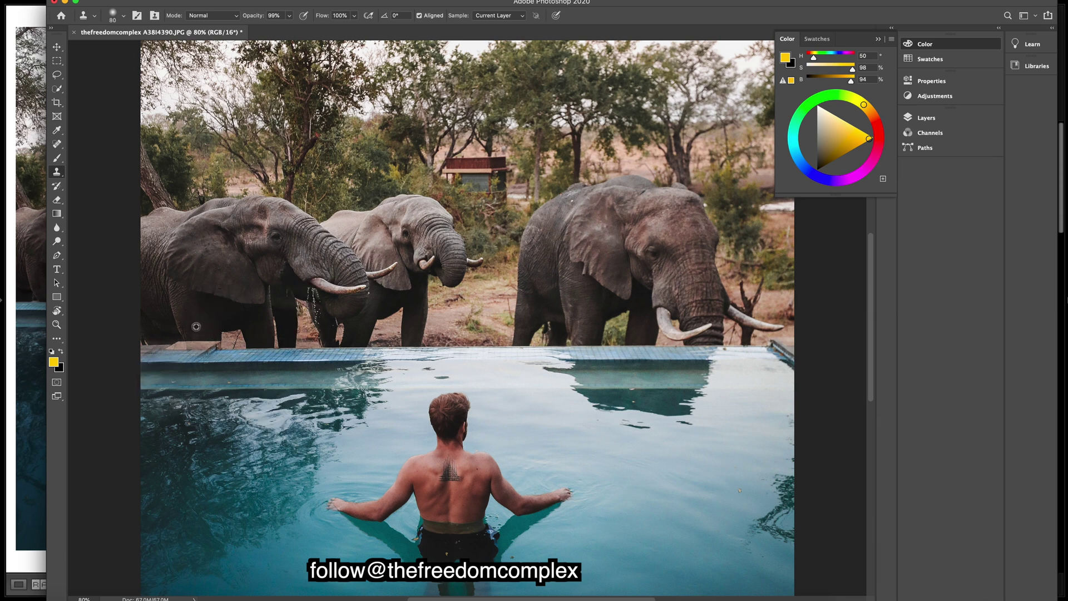
{"action": "left_click_drag", "start_coordinate": [213, 344], "coordinate": [149, 343]}
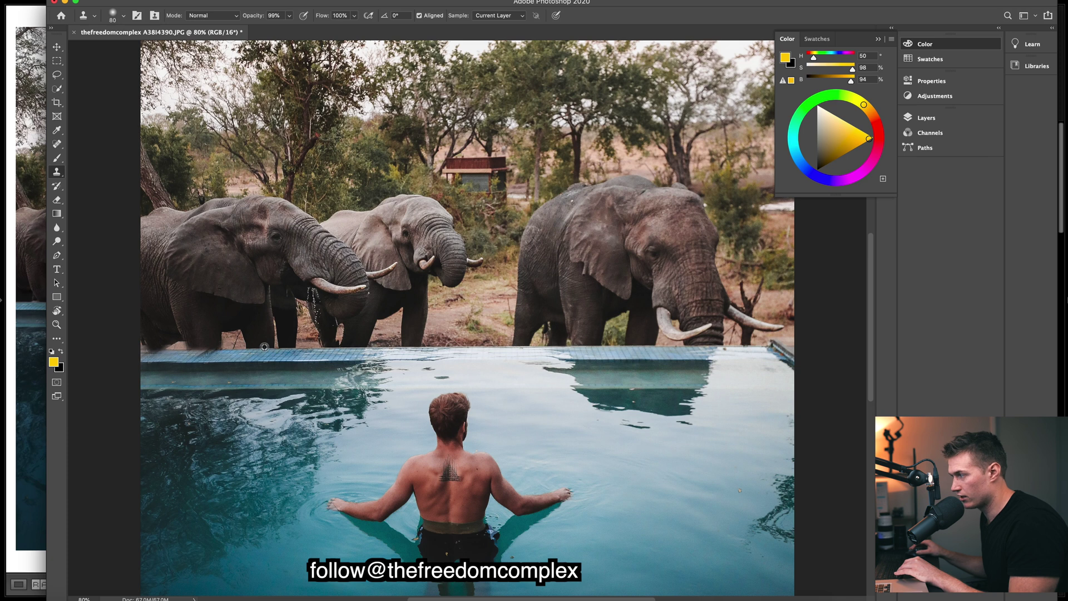
{"action": "left_click", "coordinate": [264, 347], "text": "alt"}
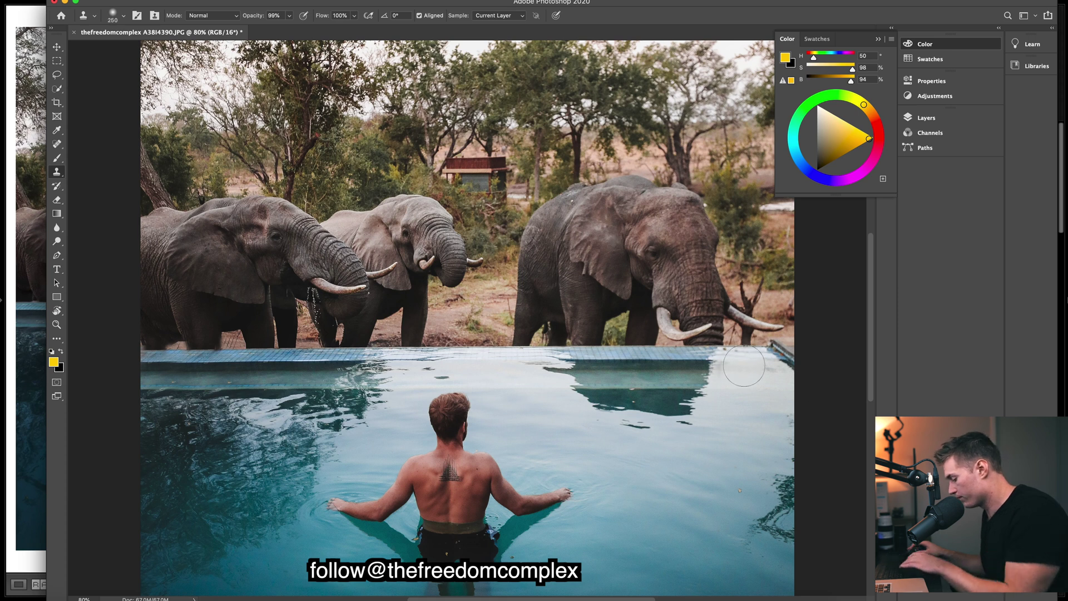
Clone out the stone corner at the pool's right edge with a smaller brush, and return to Lightroom with the retouched photo.
{"action": "key", "text": "bracketleft"}
{"action": "key", "text": "bracketleft"}
{"action": "key", "text": "bracketleft"}
{"action": "key", "text": "bracketleft"}
{"action": "key", "text": "bracketleft"}
{"action": "key", "text": "bracketleft"}
{"action": "key", "text": "bracketleft"}
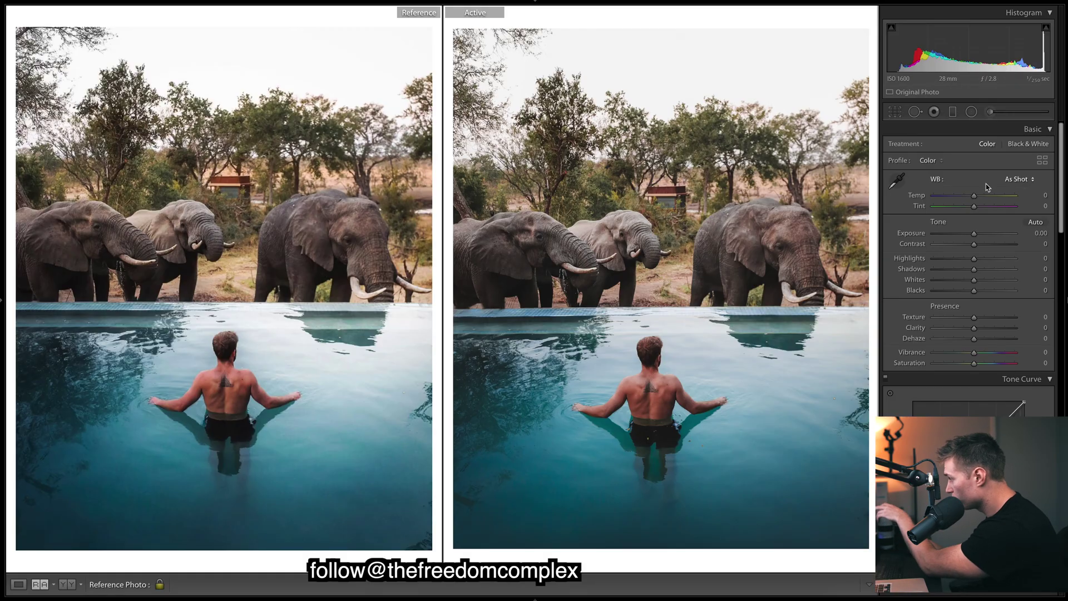
Make the finished earlier edit A38I4390-Edit.tif the active photo to compare it with the reference.
{"action": "left_click_drag", "start_coordinate": [1059, 207], "coordinate": [1065, 317]}
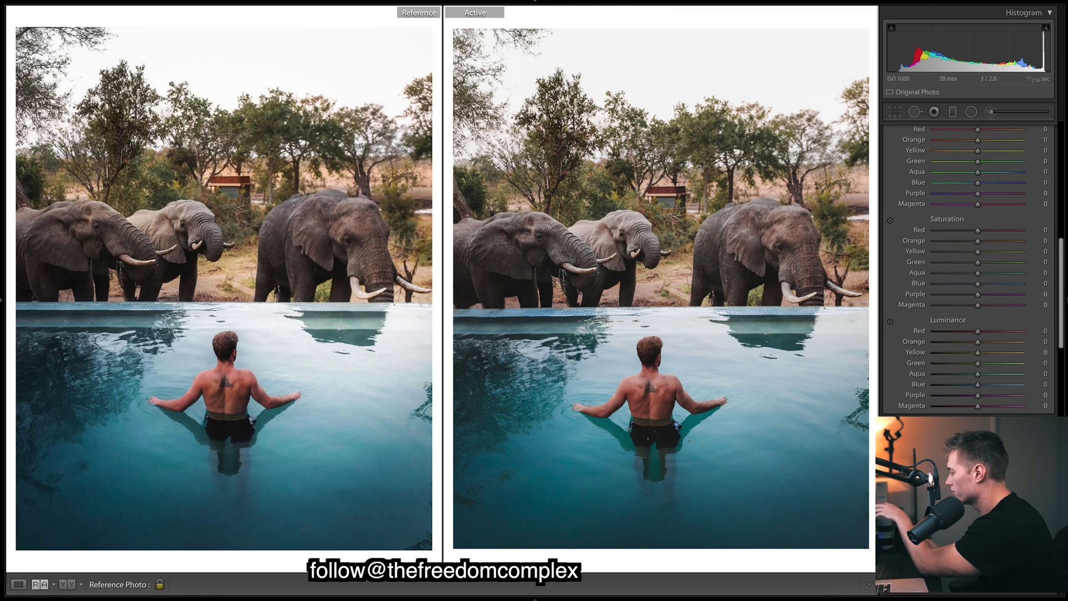
{"action": "left_click", "coordinate": [789, 568]}
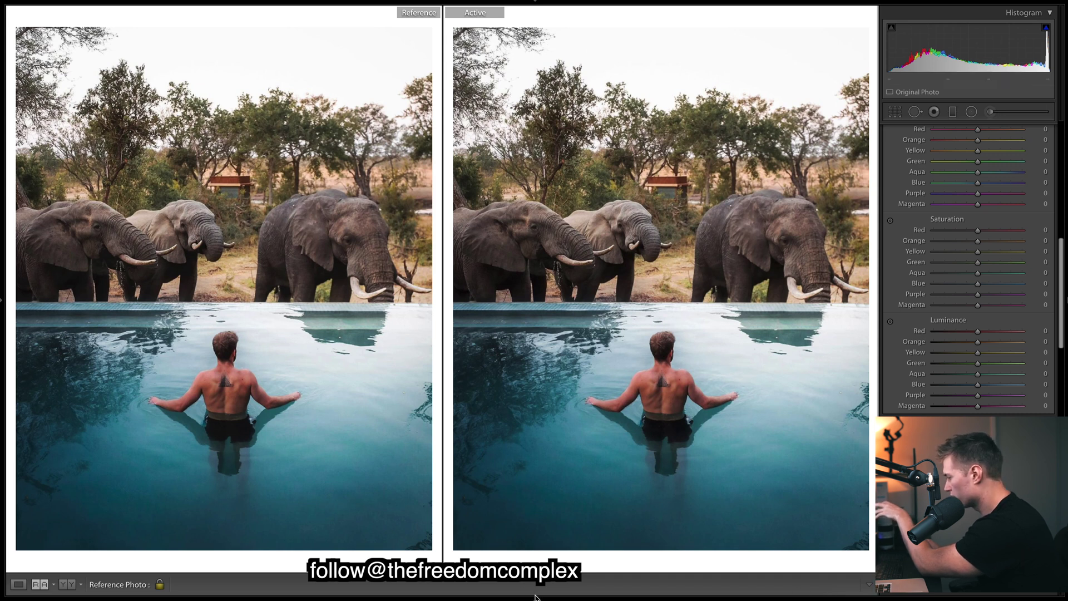
{"action": "mouse_move", "coordinate": [535, 597]}
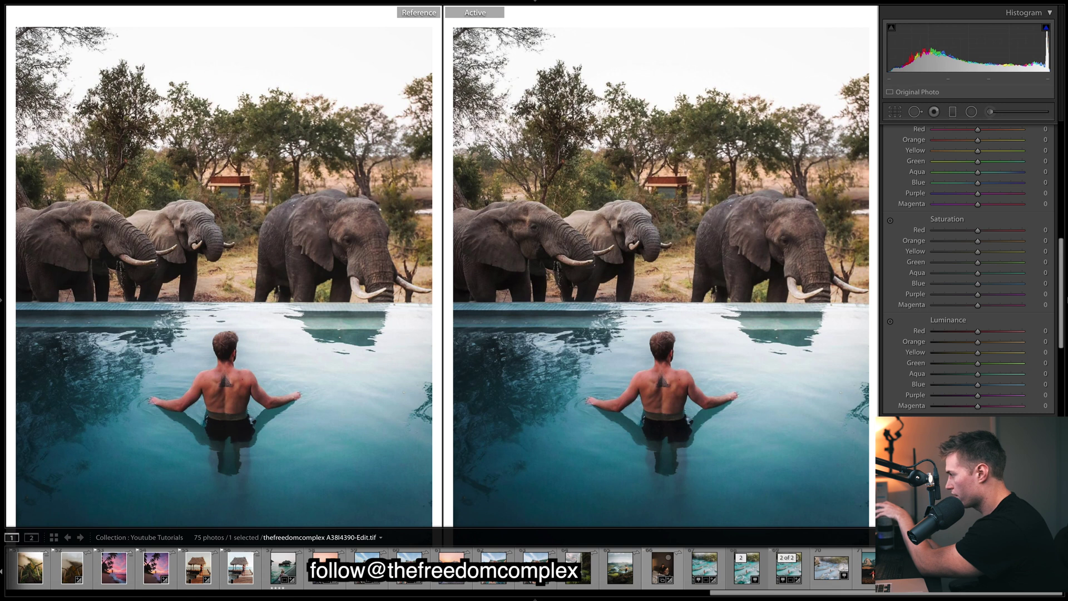
Make the unretouched elephant photo edit with the stone pool corners active, and remove its inverted radial filter around the elephants.
{"action": "left_click", "coordinate": [789, 567]}
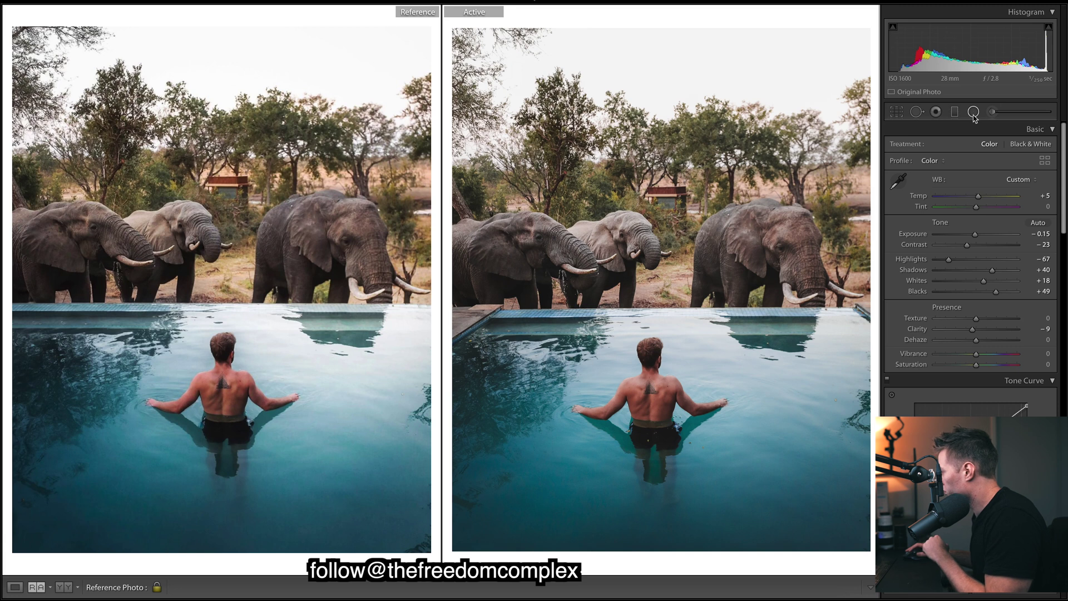
{"action": "left_click", "coordinate": [973, 112]}
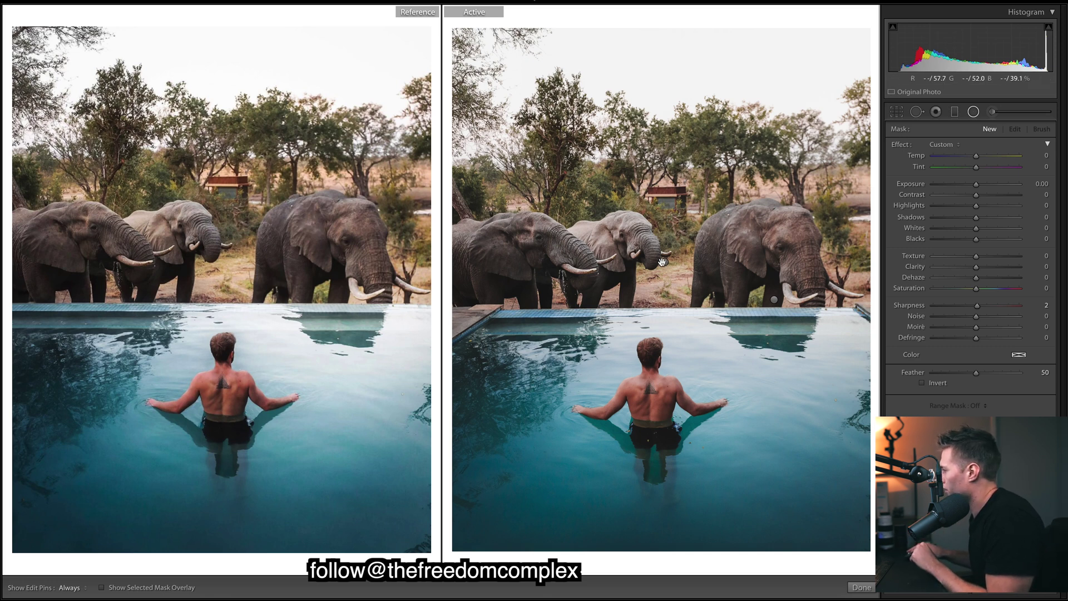
{"action": "left_click", "coordinate": [662, 262]}
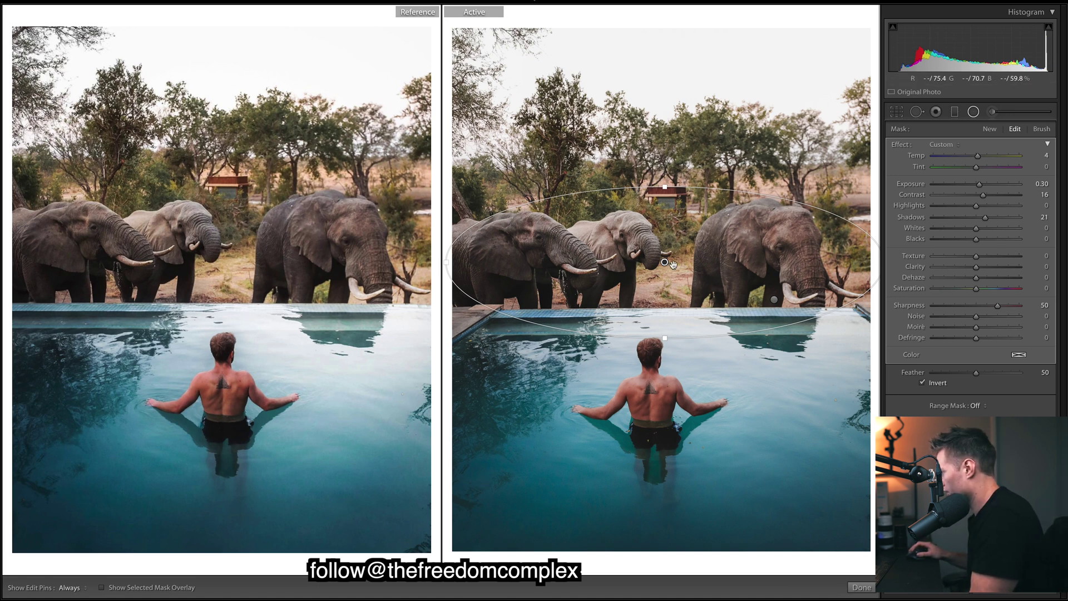
{"action": "right_click", "coordinate": [666, 262]}
{"action": "left_click", "coordinate": [696, 278]}
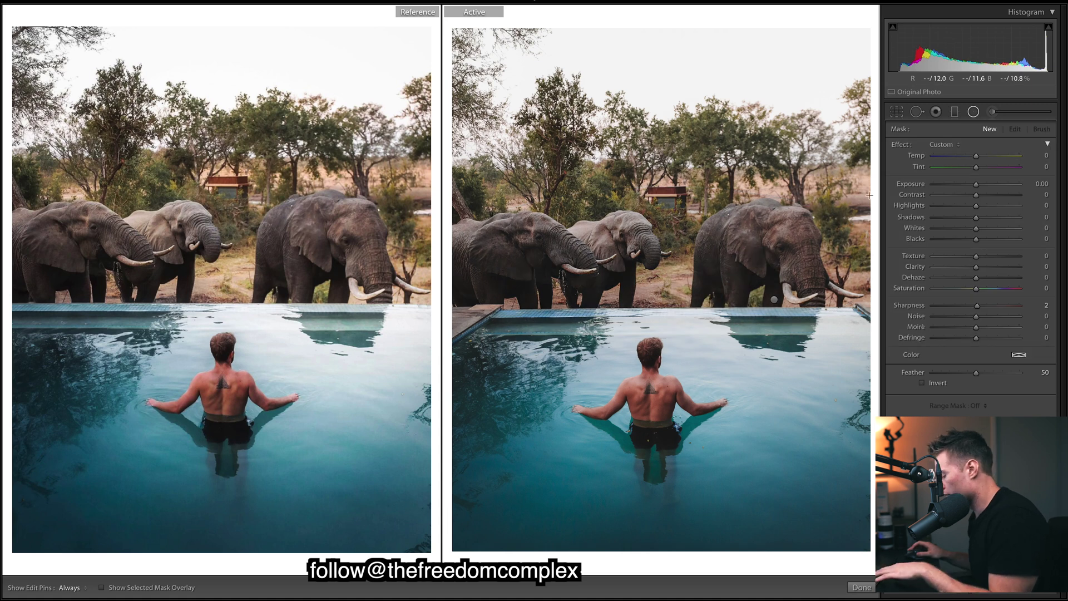
{"action": "key", "text": "shift+m"}
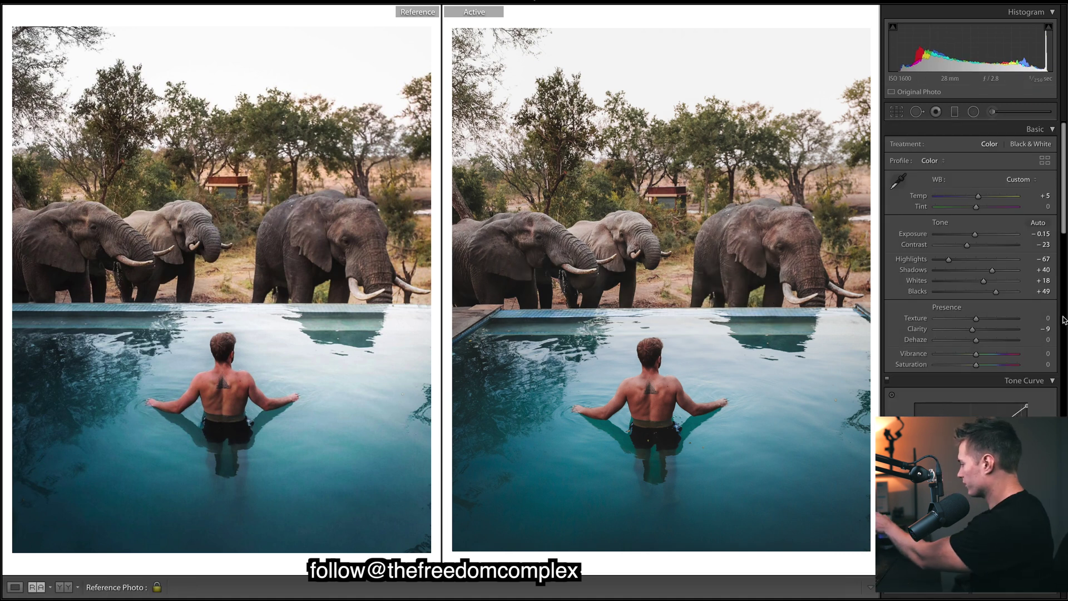
Reset all of the photo's edits to view the original capture, and undo the reset.
{"action": "key", "text": "ctrl+shift+r"}
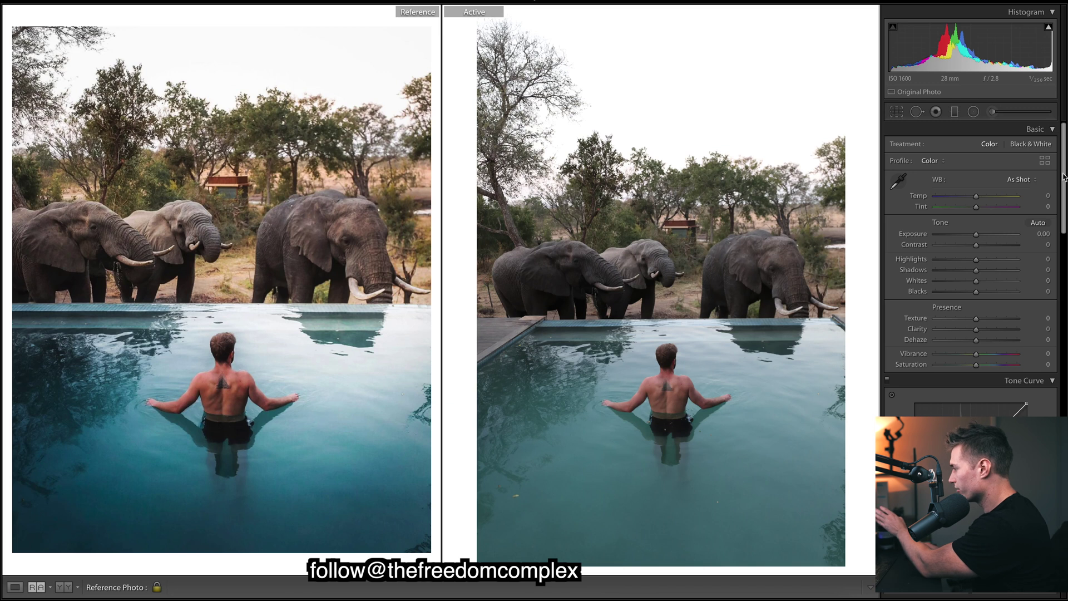
{"action": "key", "text": "ctrl+z"}
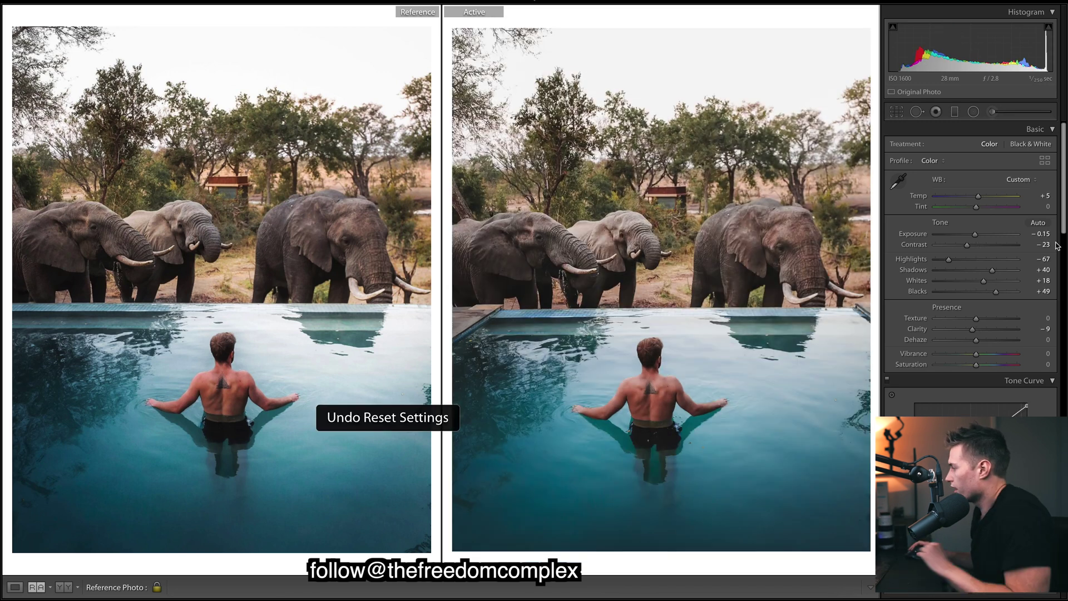